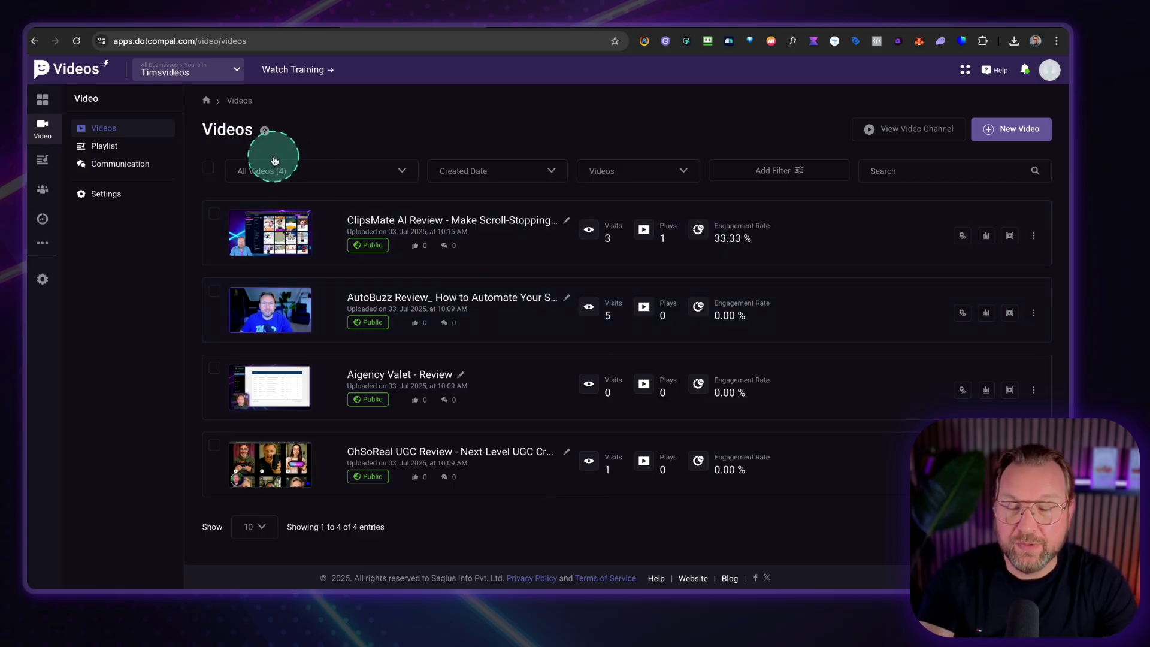
Look over the public video channel page, then return to the Videos list of four public review videos
left_click(544, 27)
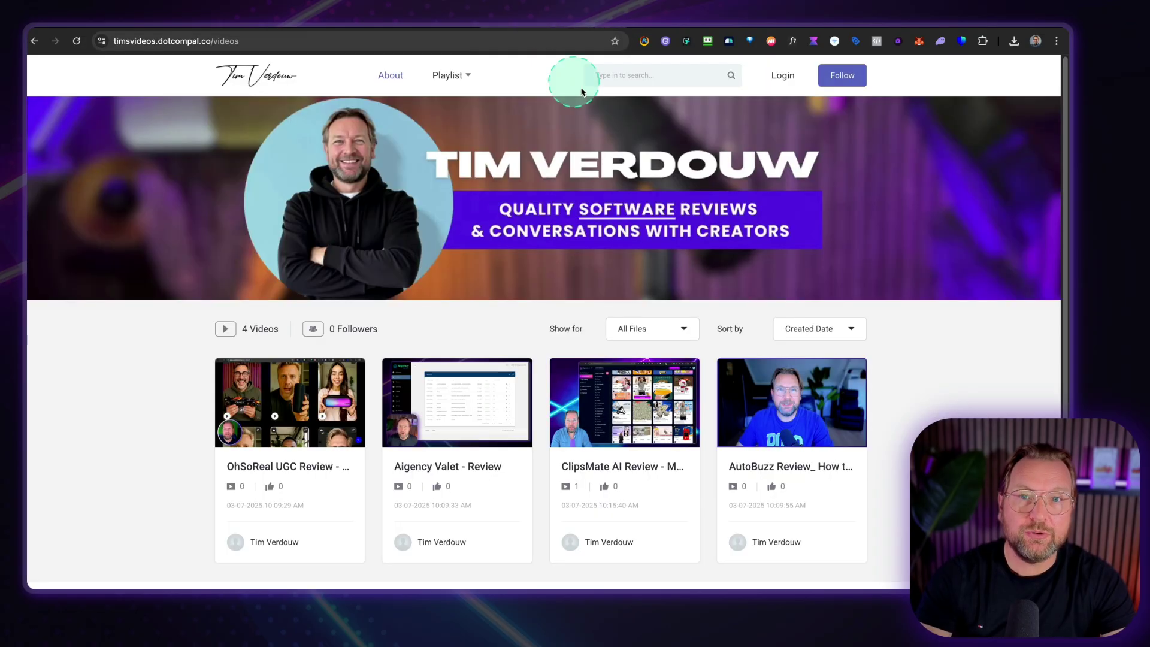
scroll(886, 315, "down", 1)
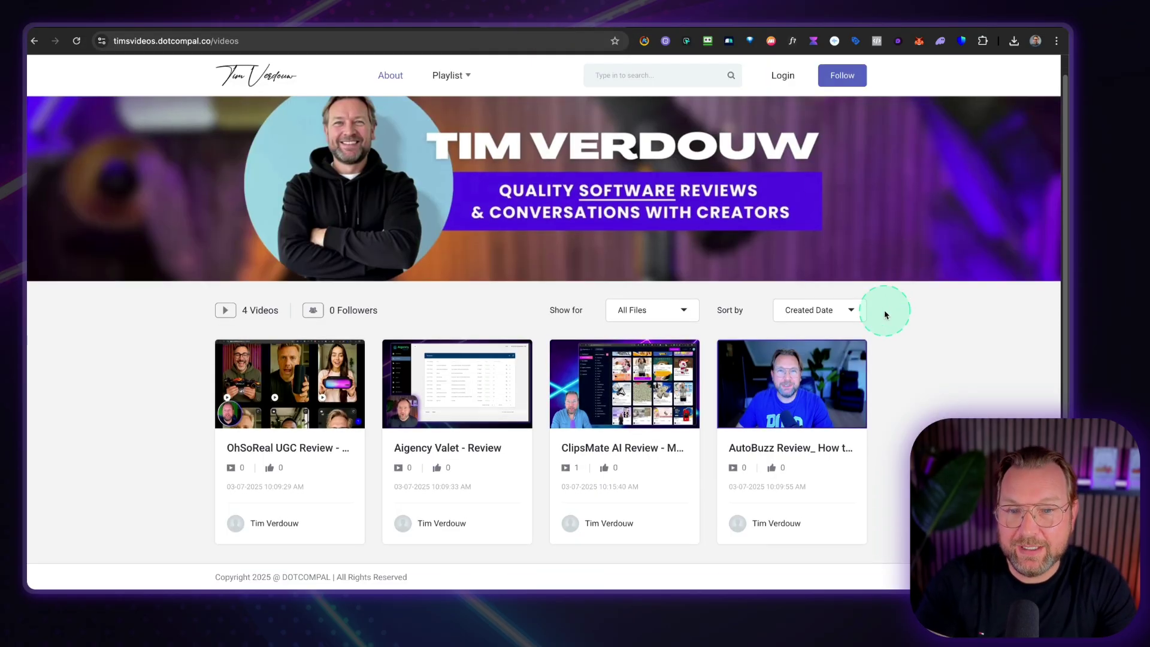
scroll(874, 324, "up", 1)
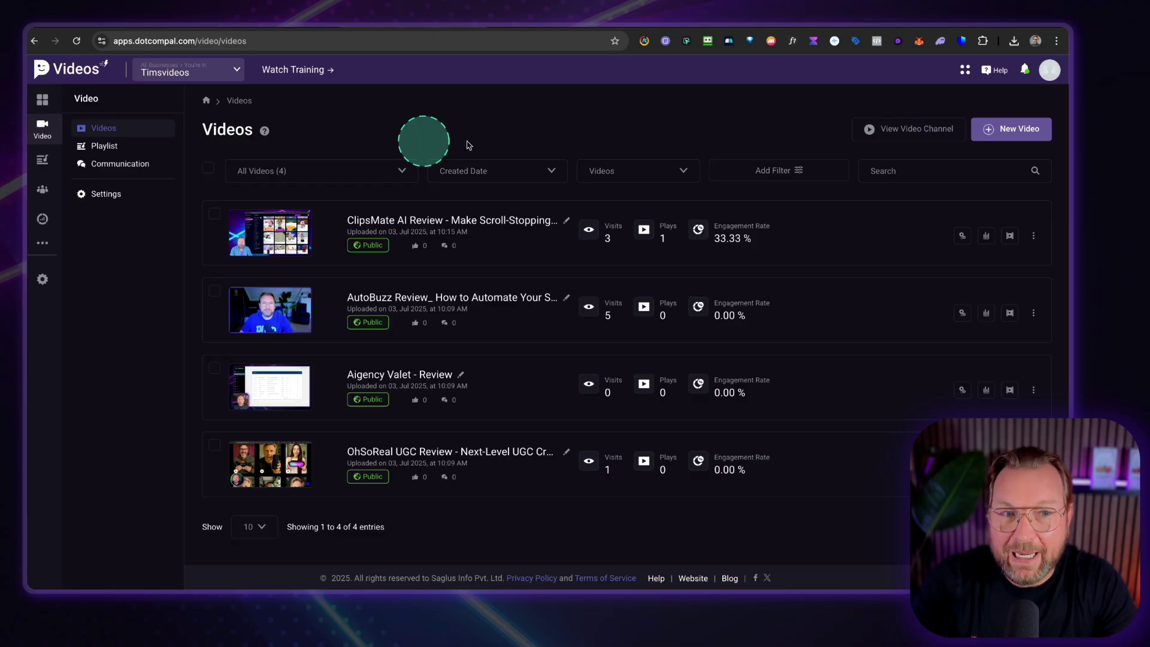
Upload the Action Figure ChatGPT tutorial .mp4 from Downloads and continue to Video Customization
left_click(1010, 132)
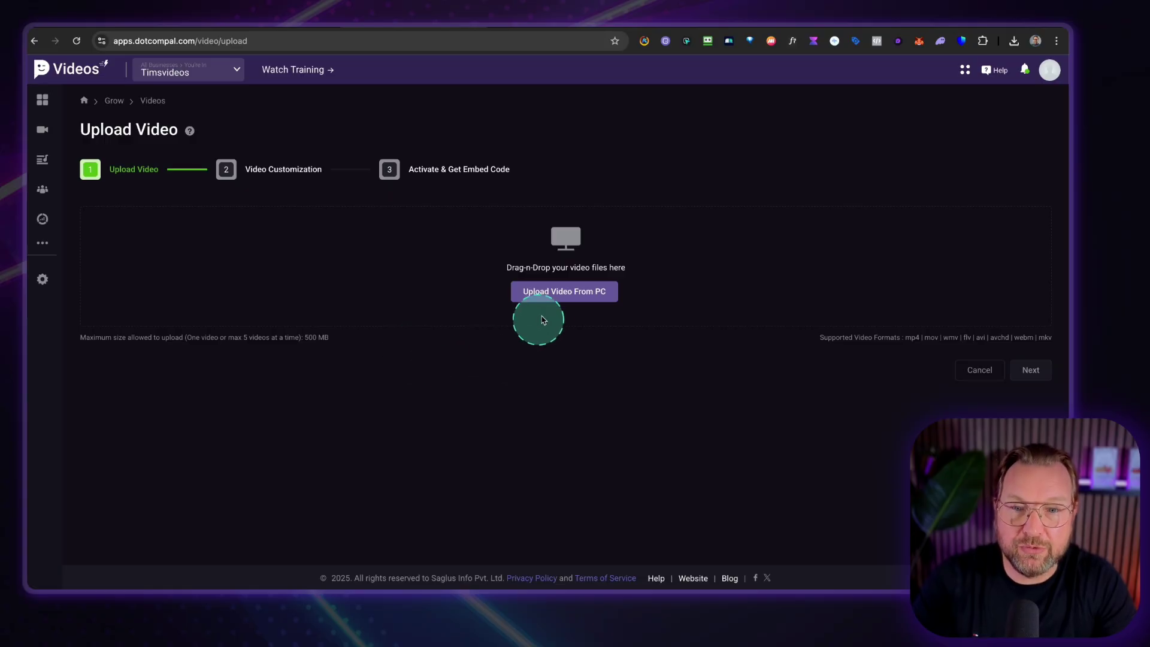
left_click(554, 294)
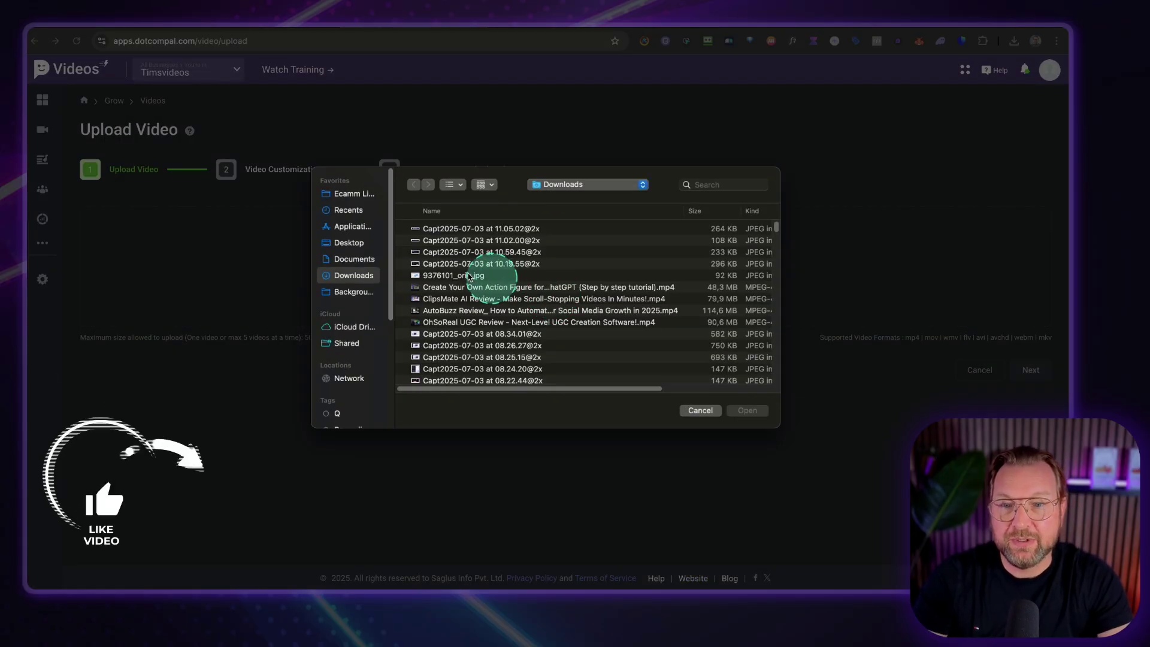
left_click(474, 291)
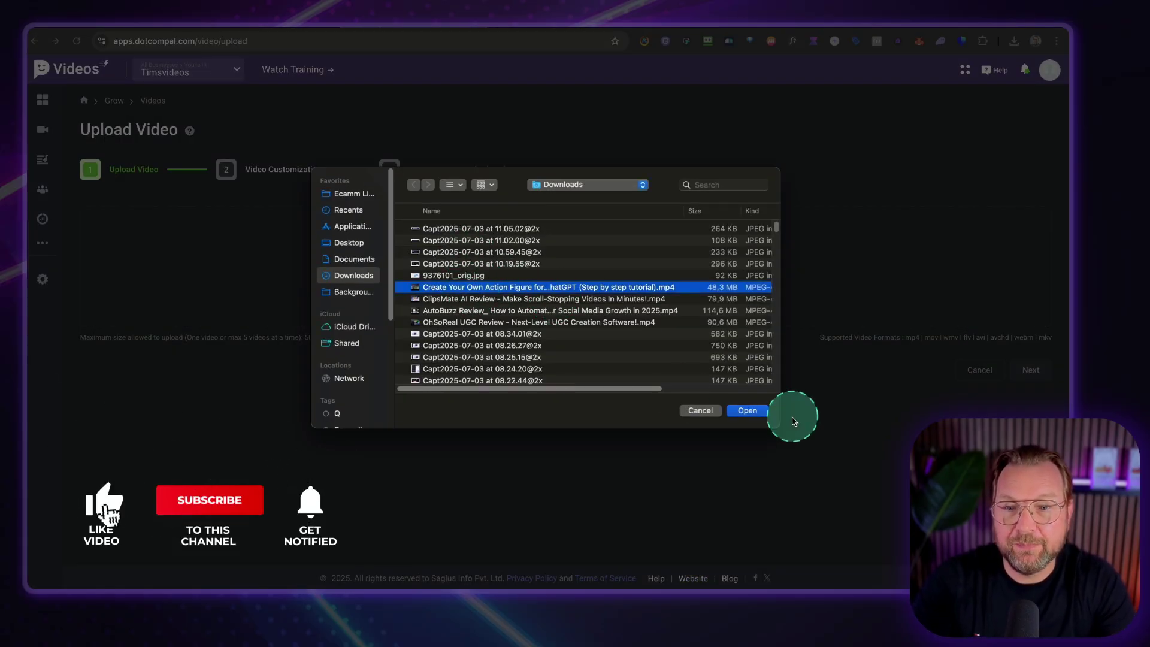
left_click(748, 411)
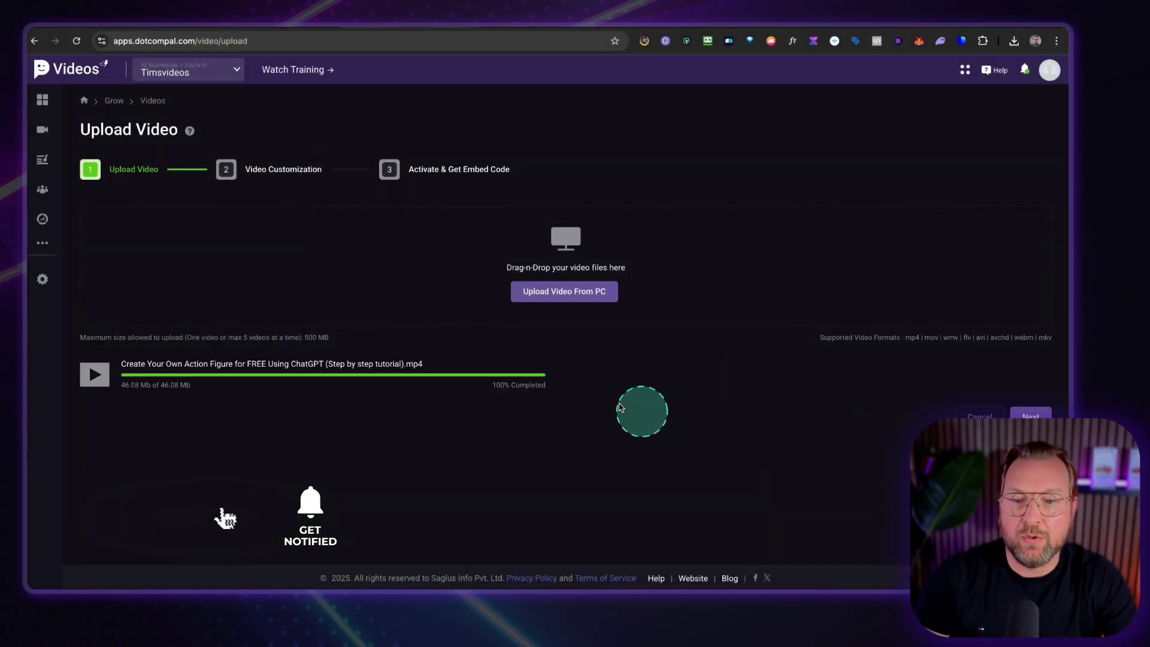
left_click(1031, 417)
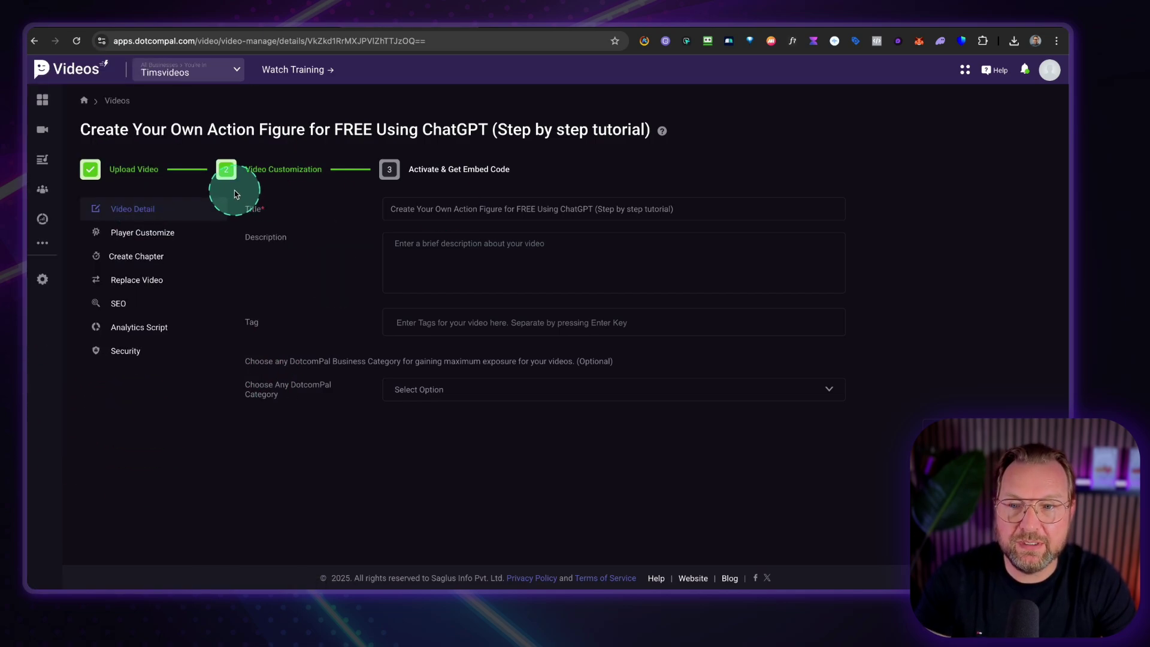
Open the Player Customize settings for the uploaded action-figure video
mouse_move(486, 252)
left_mouse_down()
mouse_move(680, 226)
mouse_move(701, 333)
left_mouse_up()
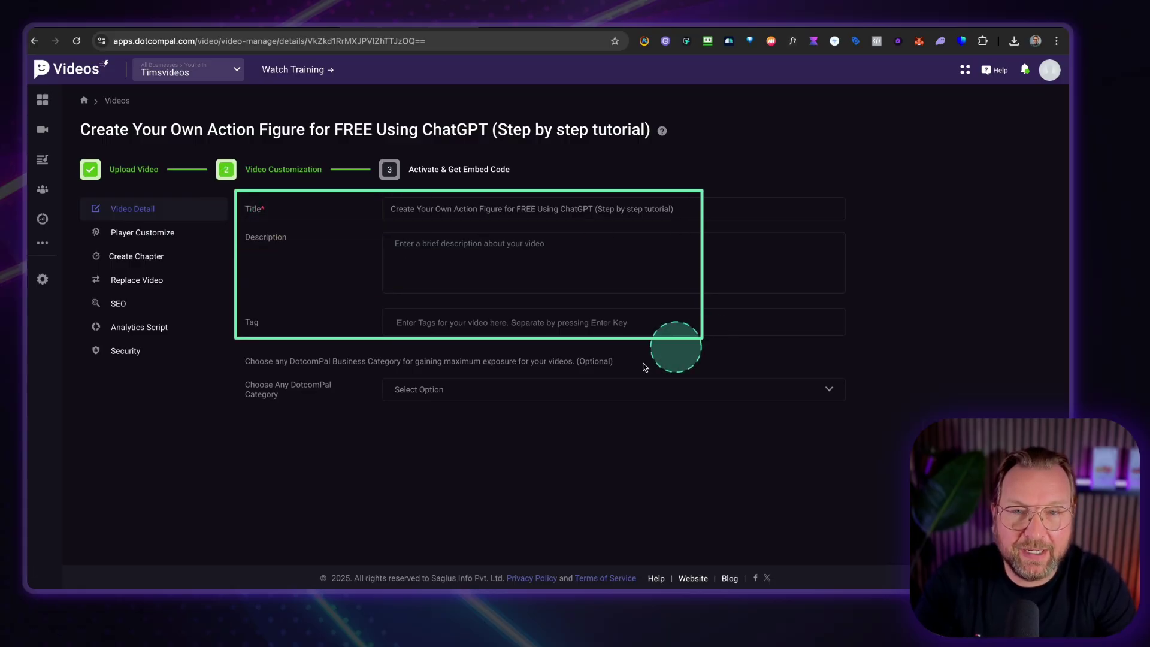
left_click(122, 238)
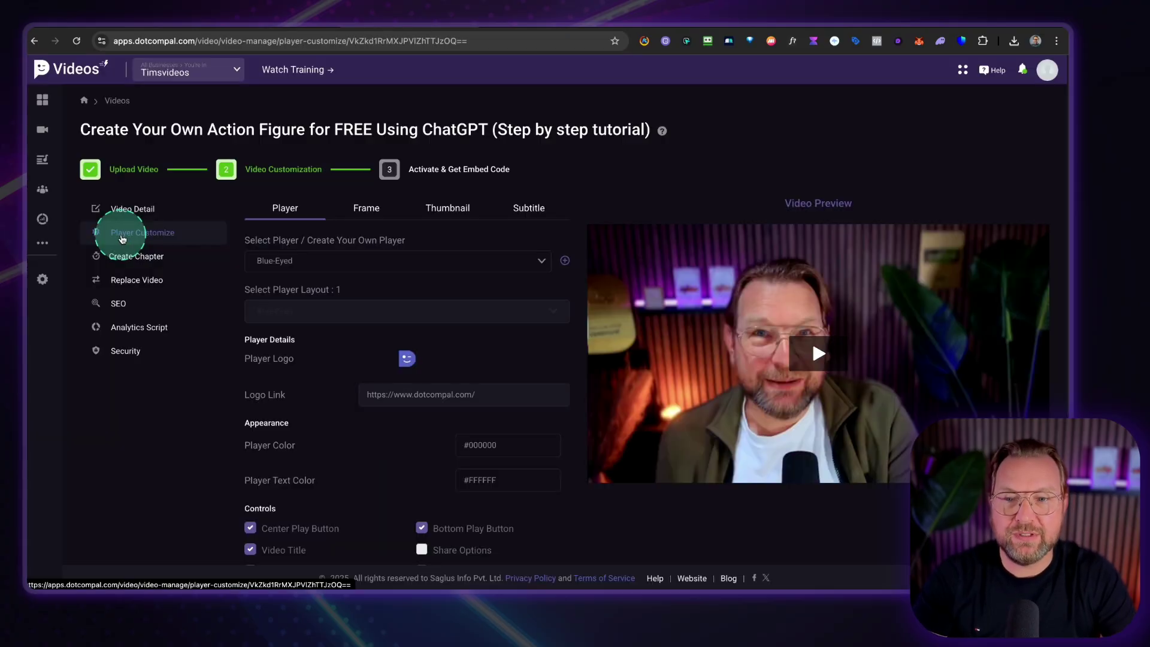
Preview the BigMaxx and then the Blimes player, scrubbing ahead in the Blimes preview
scroll(458, 303, "down", 1)
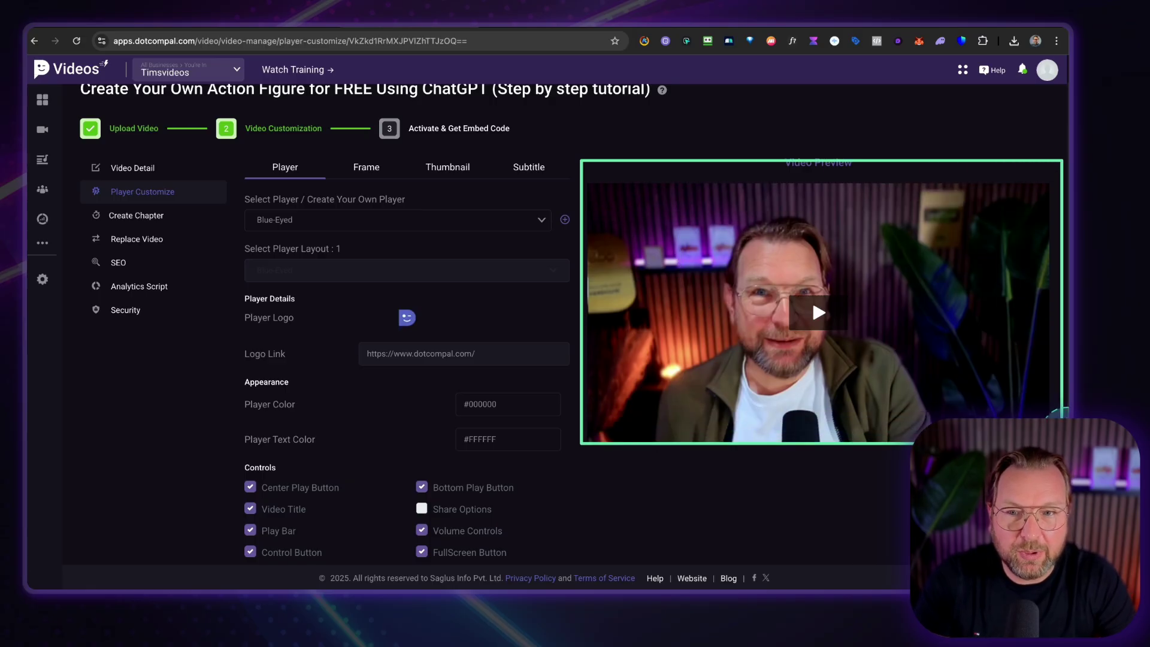
left_click(335, 229)
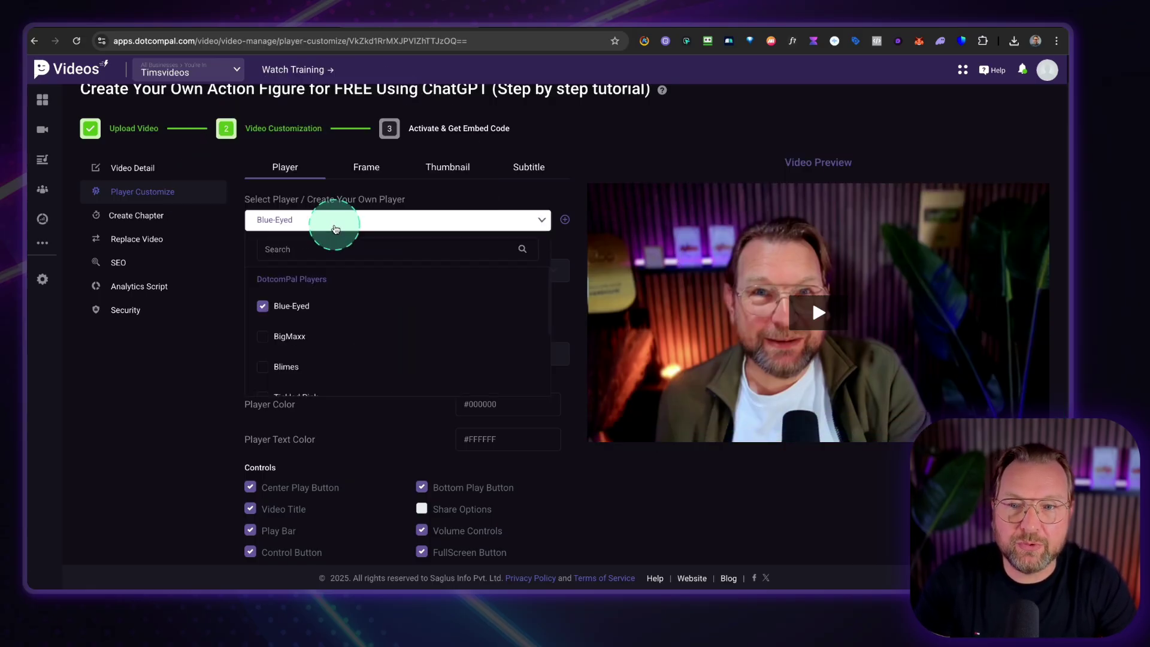
left_click(261, 342)
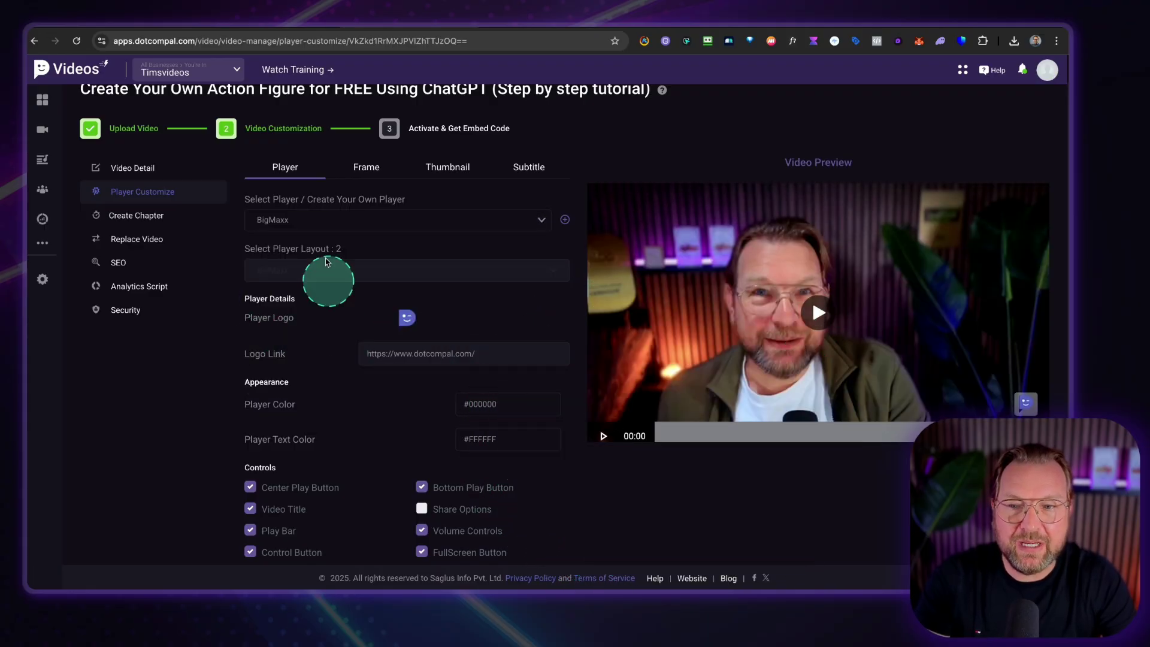
left_click(312, 220)
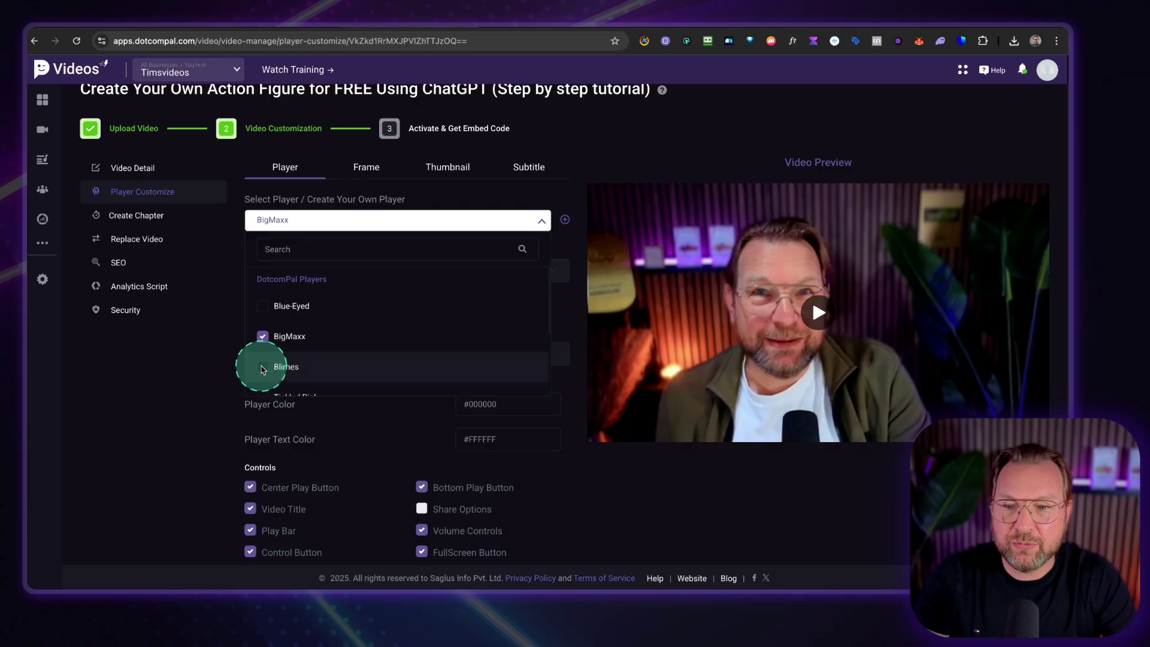
left_click(264, 365)
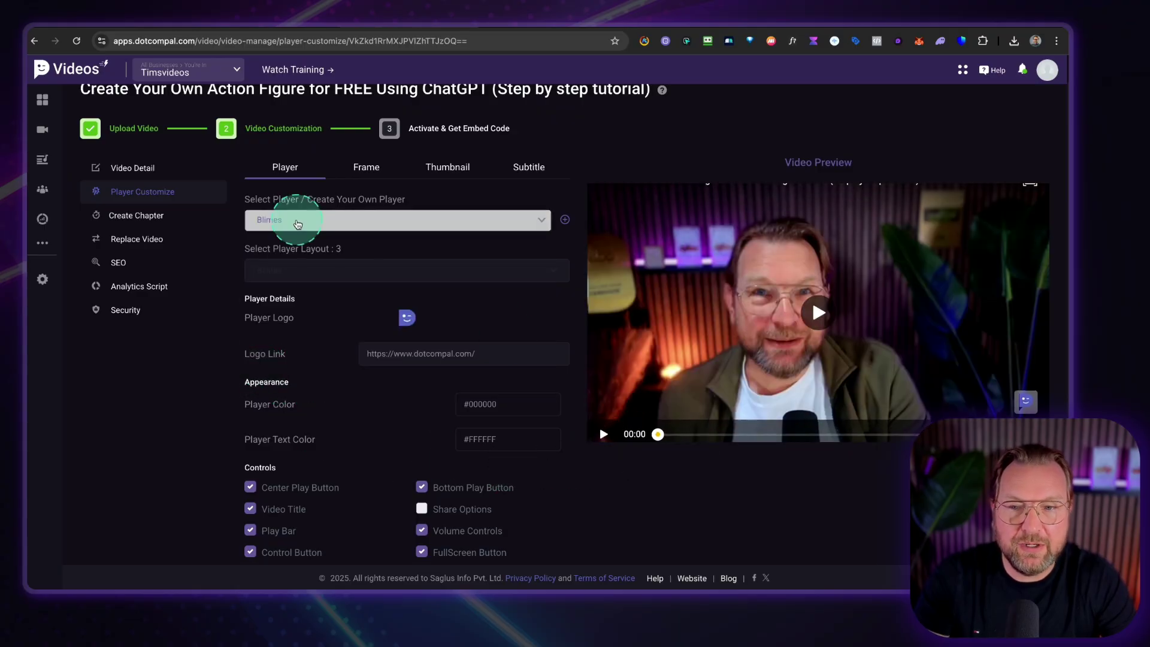
mouse_move(692, 428)
left_mouse_down()
mouse_move(660, 426)
mouse_move(757, 426)
mouse_move(717, 427)
left_mouse_up()
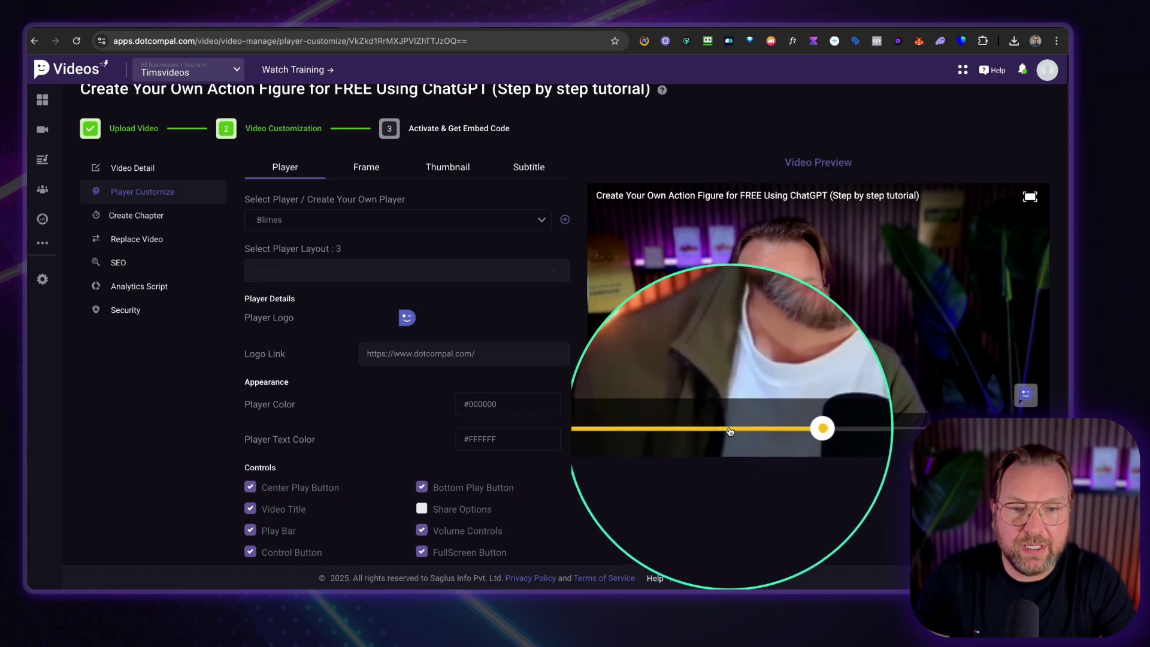
Switch the player to Tickled Pink and bring up its controls in the preview
left_click(290, 222)
scroll(284, 298, "down", 3)
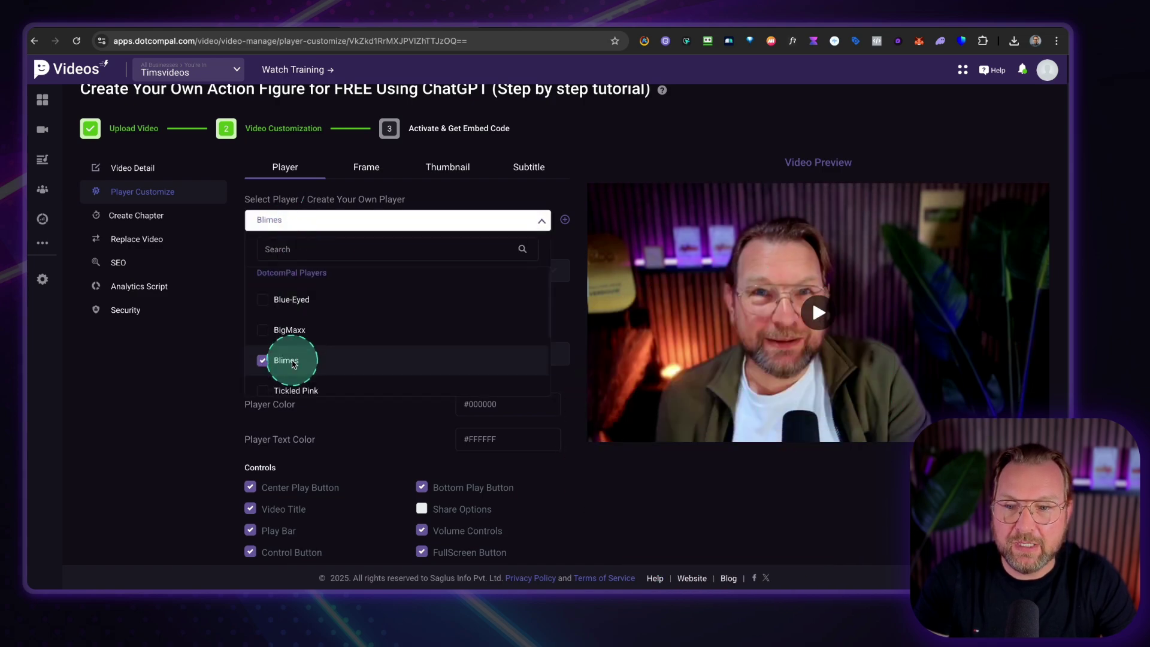
left_click(265, 320)
left_click(623, 377)
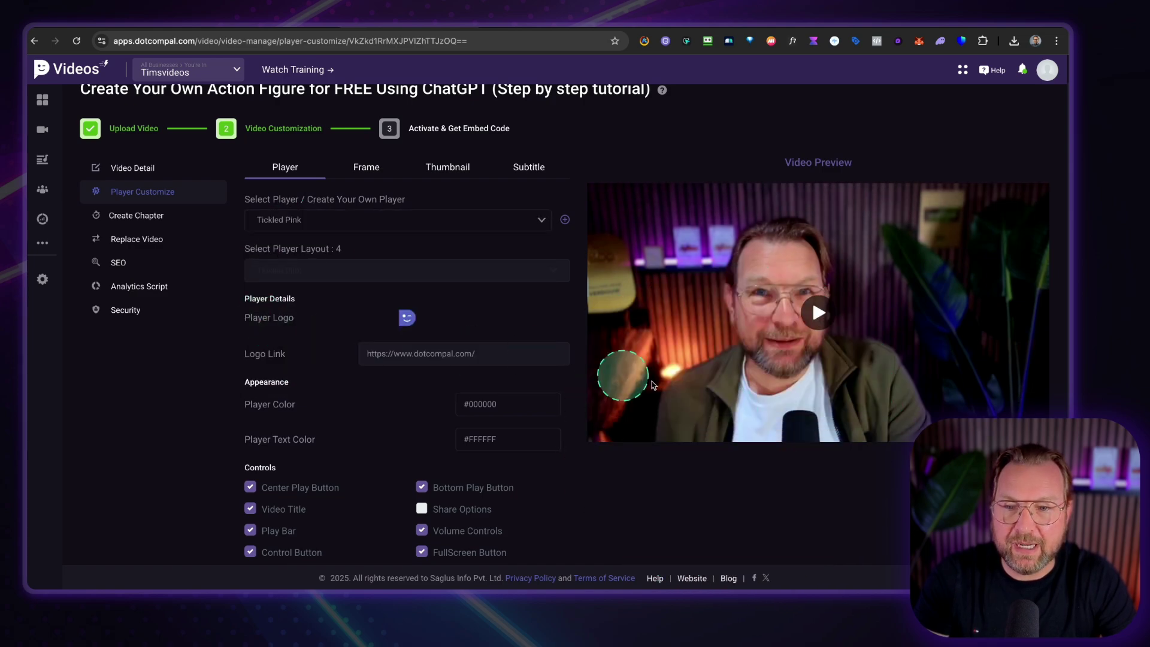
left_click(656, 412)
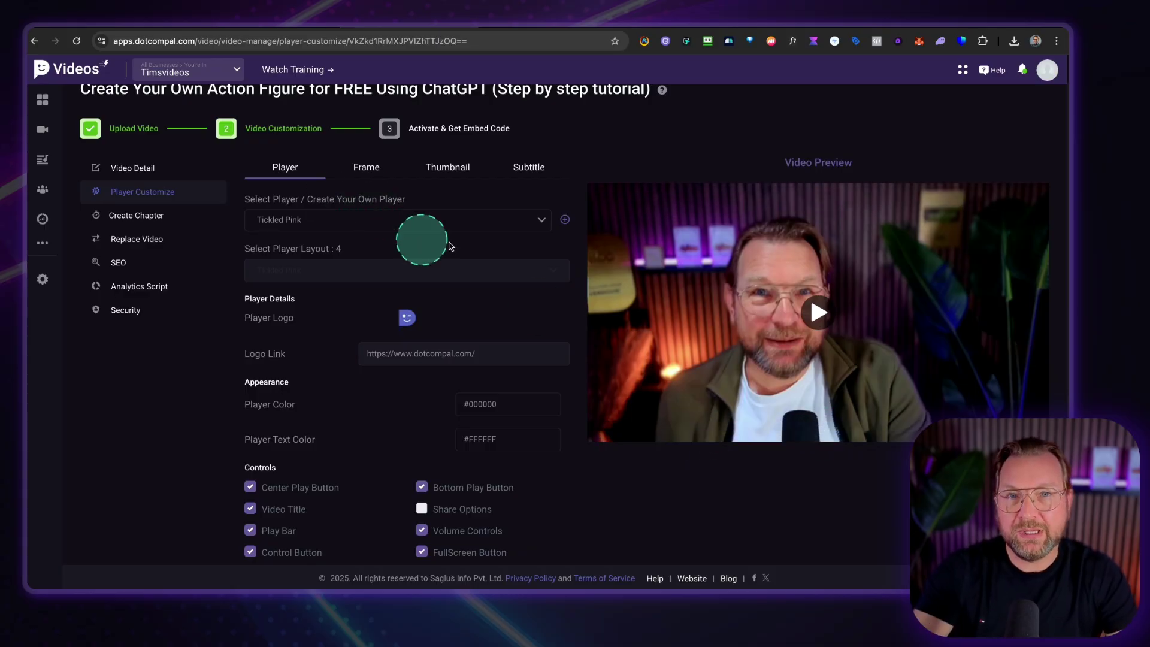
Create a new custom player named 'Tim Player 2' using the BigMaxx layout
left_click(574, 224)
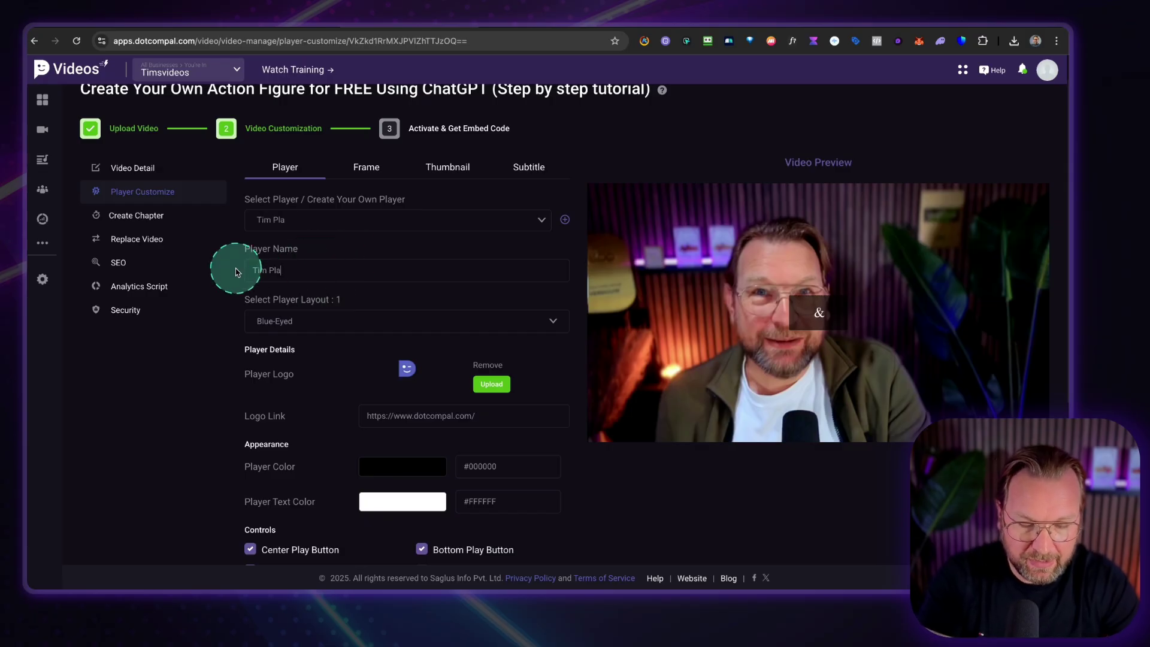
type("Tim Player 2")
left_click(334, 321)
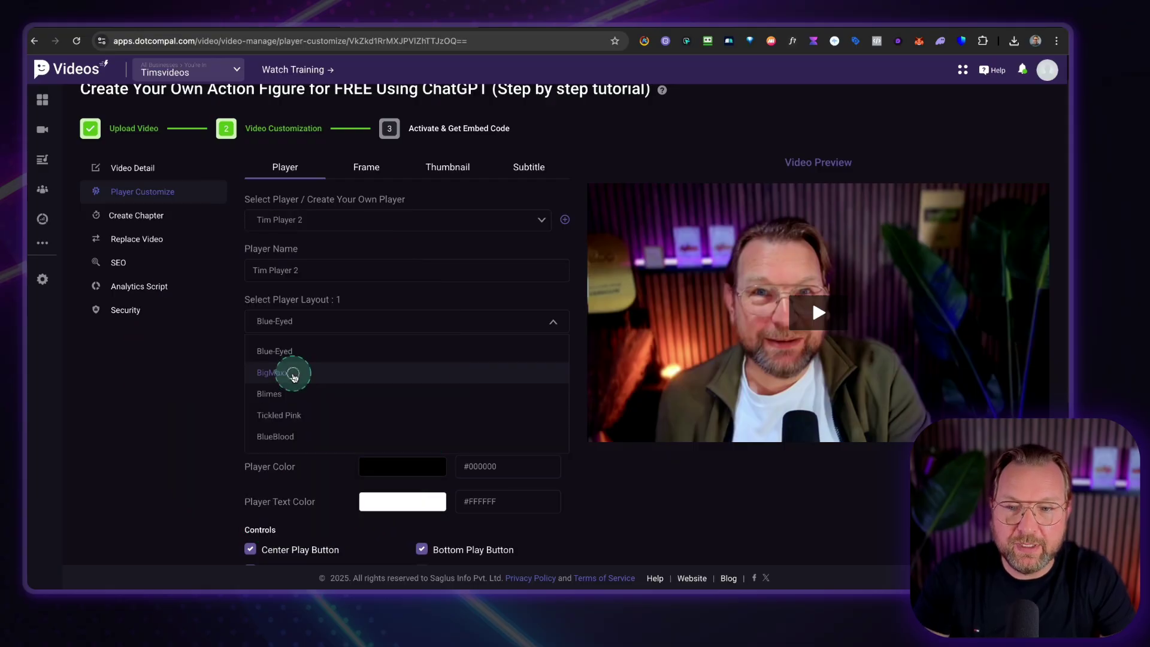
left_click(291, 373)
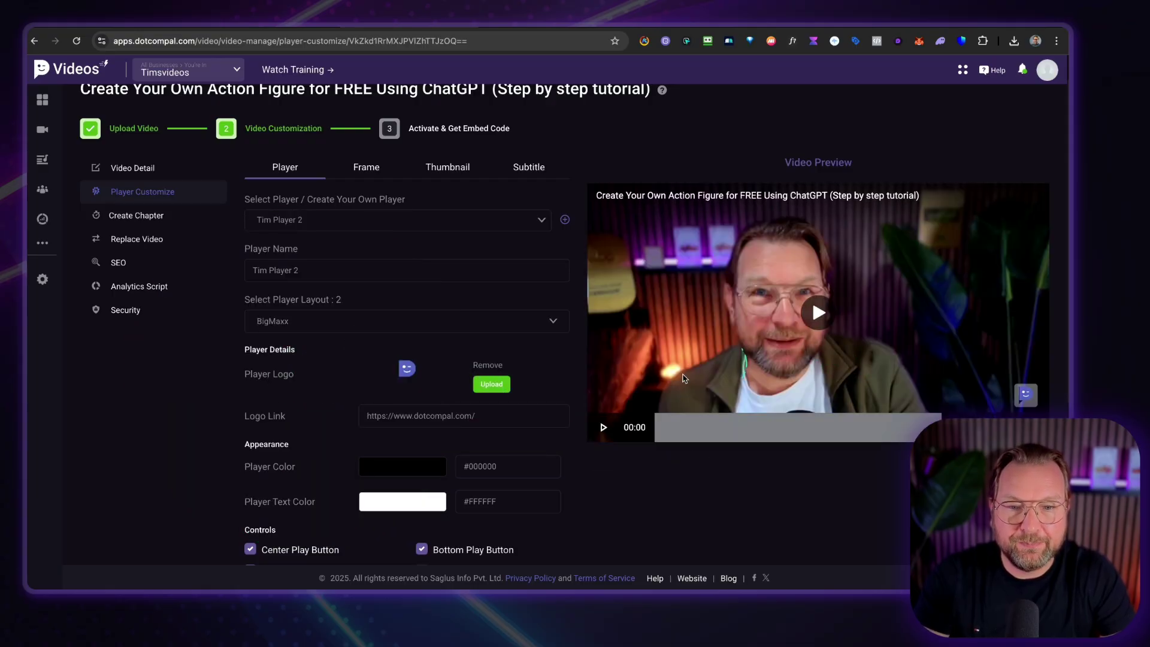
scroll(480, 431, "down", 3)
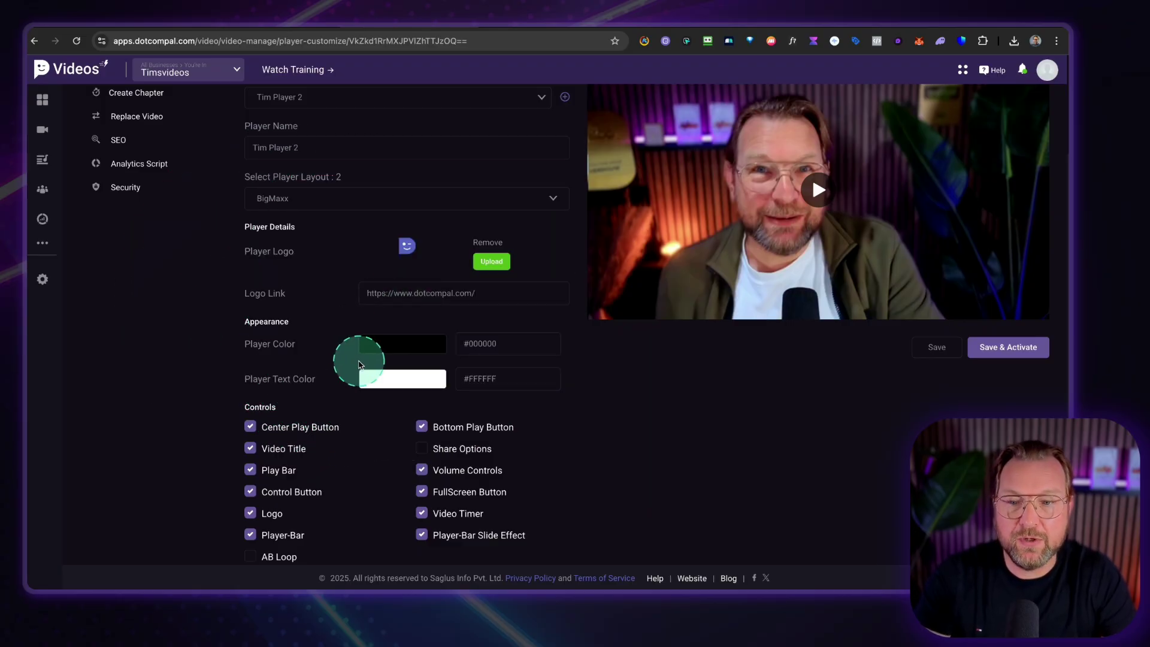
left_click(403, 345)
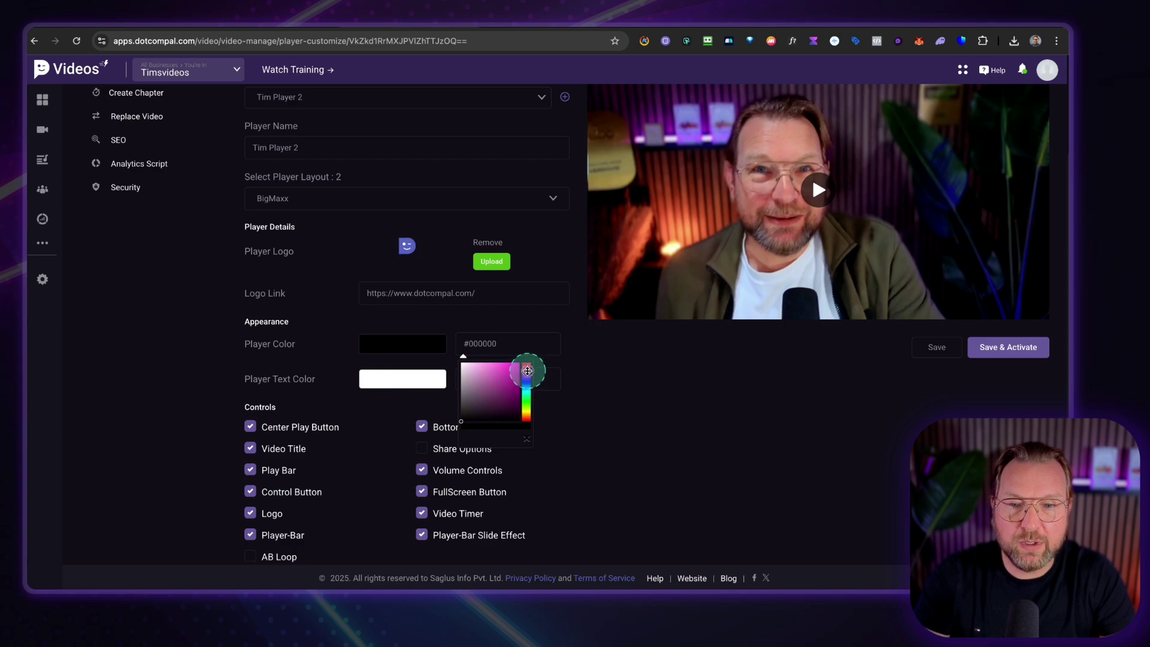
left_click(517, 379)
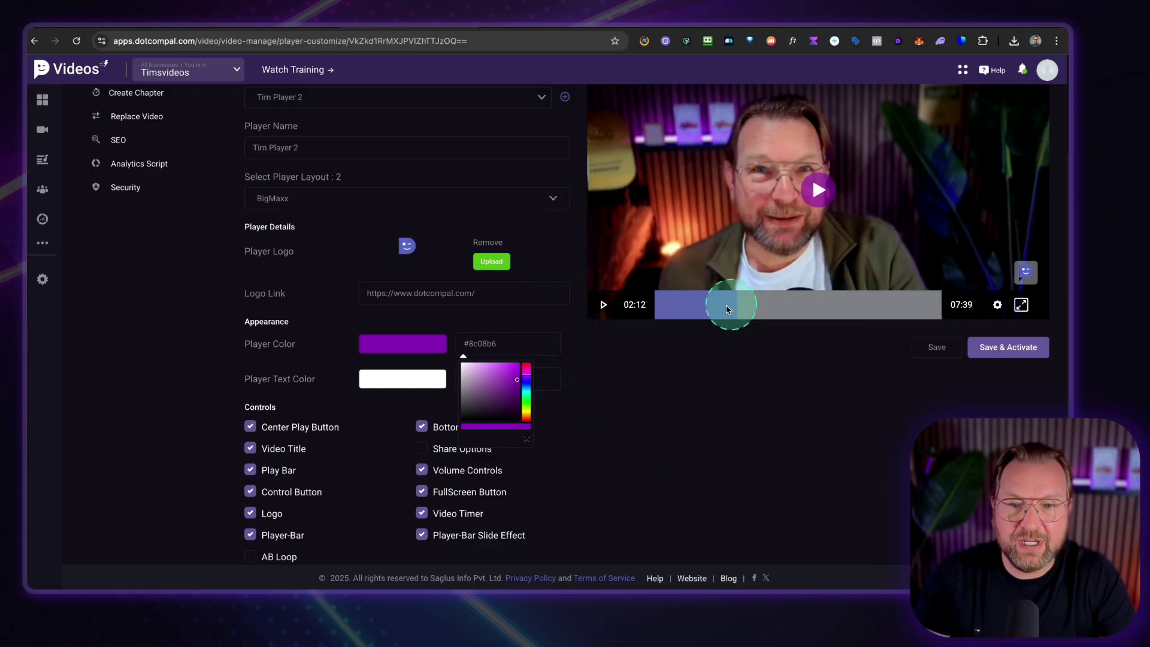
left_click(643, 399)
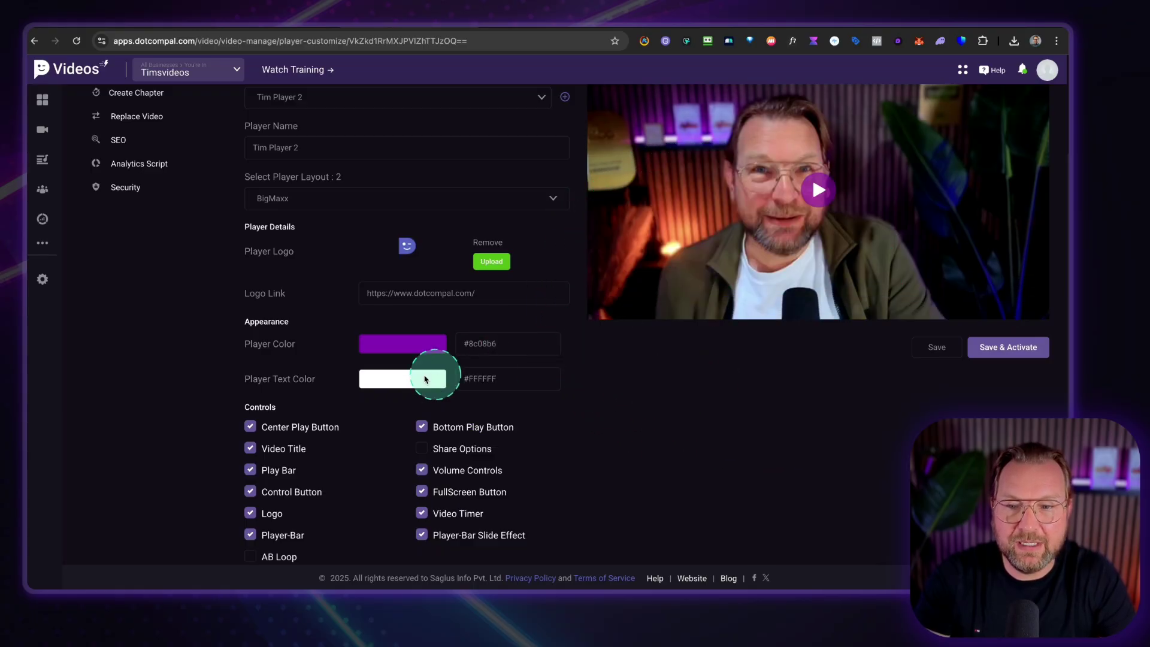
left_click(399, 383)
left_click(621, 390)
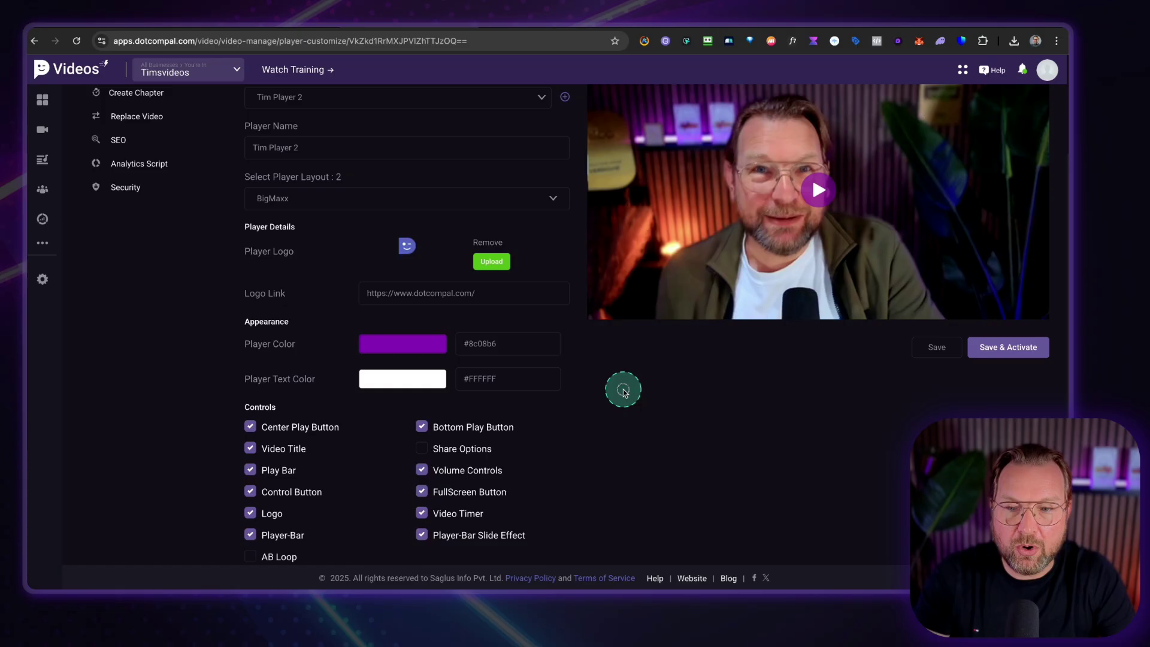
scroll(624, 382, "down", 3)
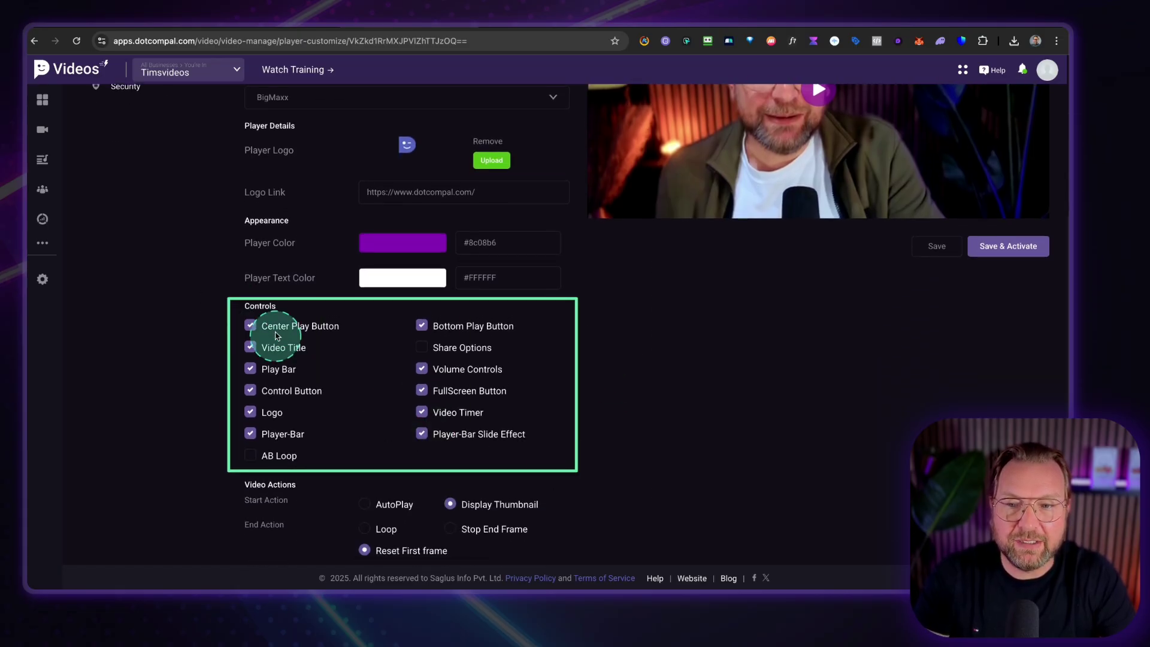
left_click(276, 331)
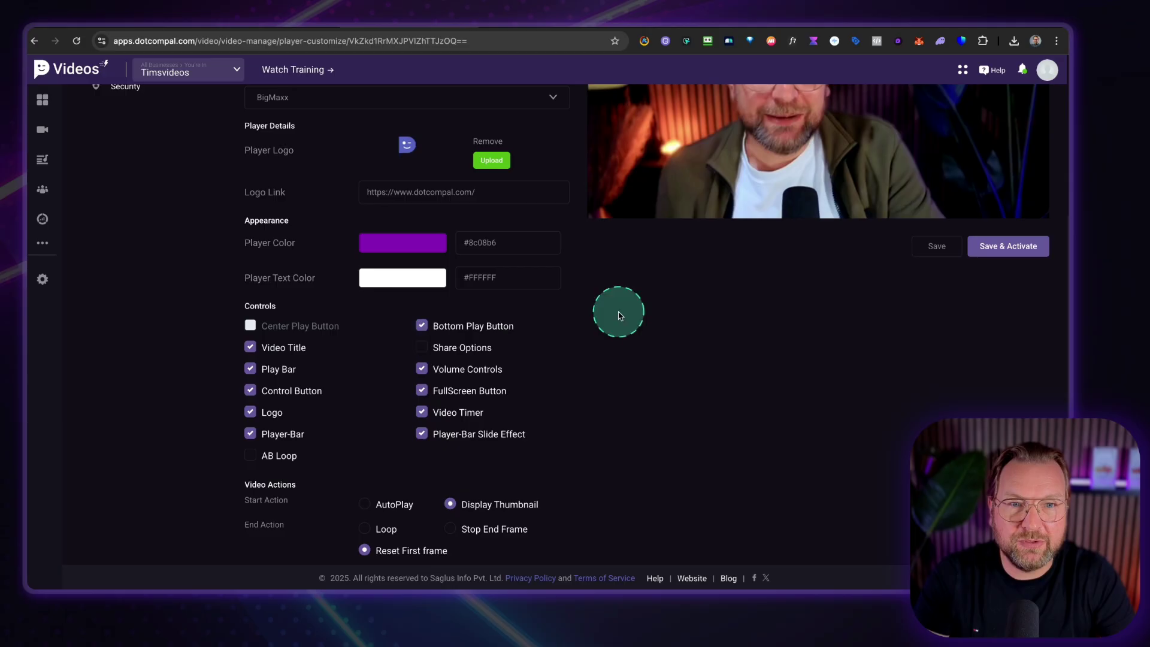
scroll(619, 312, "up", 5)
scroll(605, 347, "down", 3)
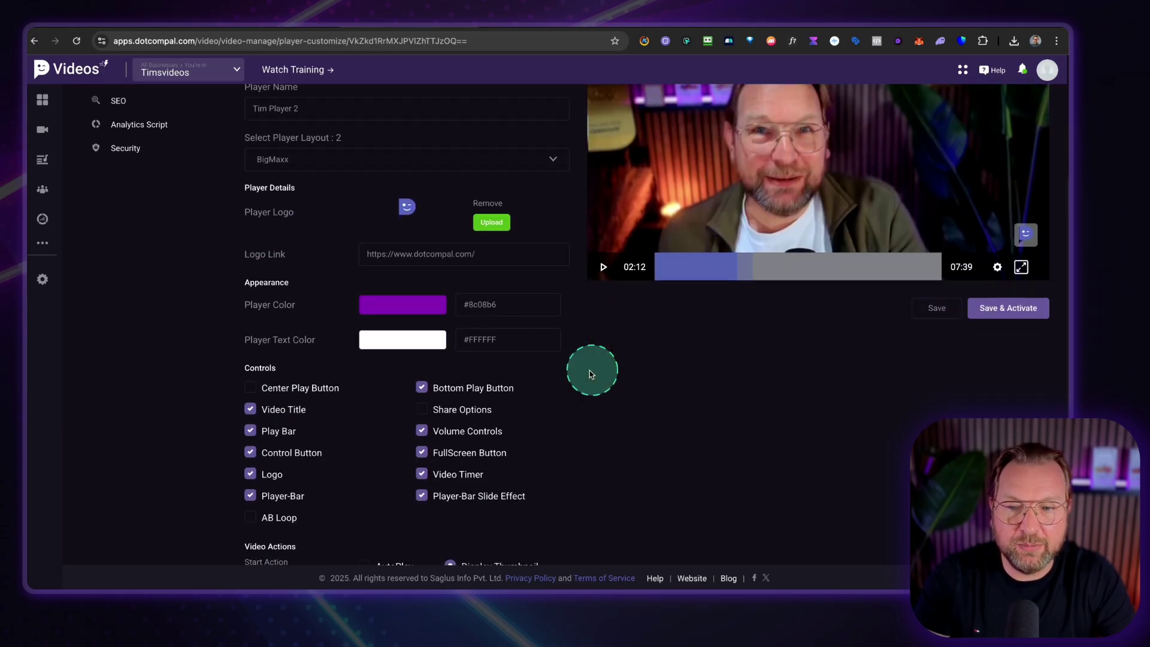
left_click(251, 387)
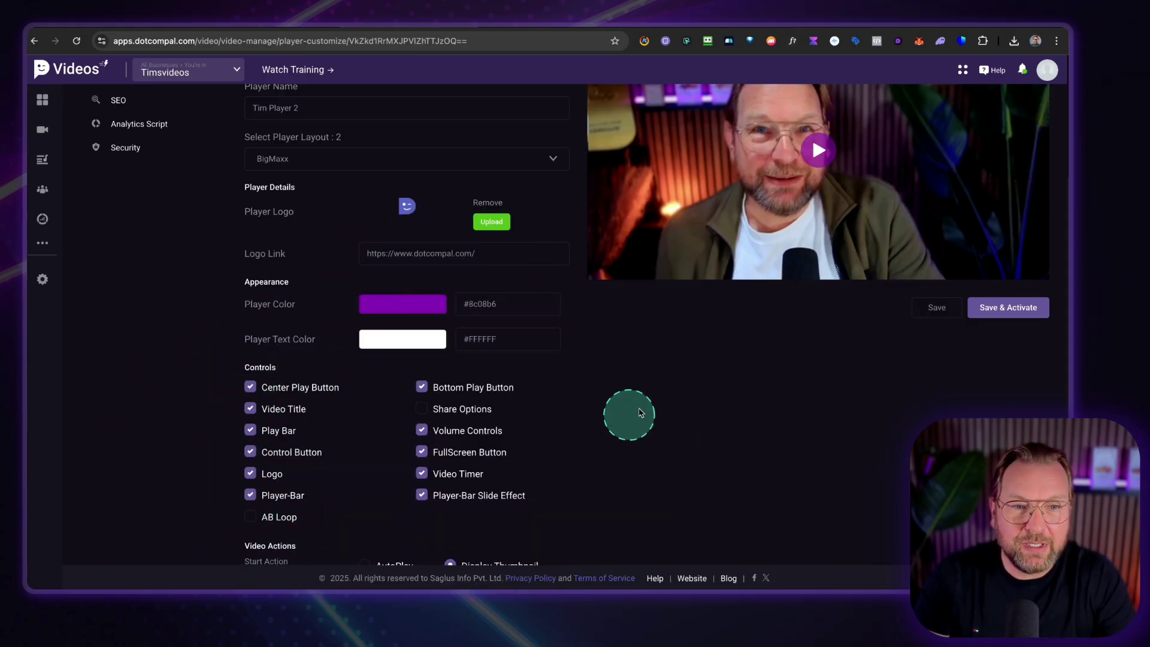
scroll(629, 411, "up", 2)
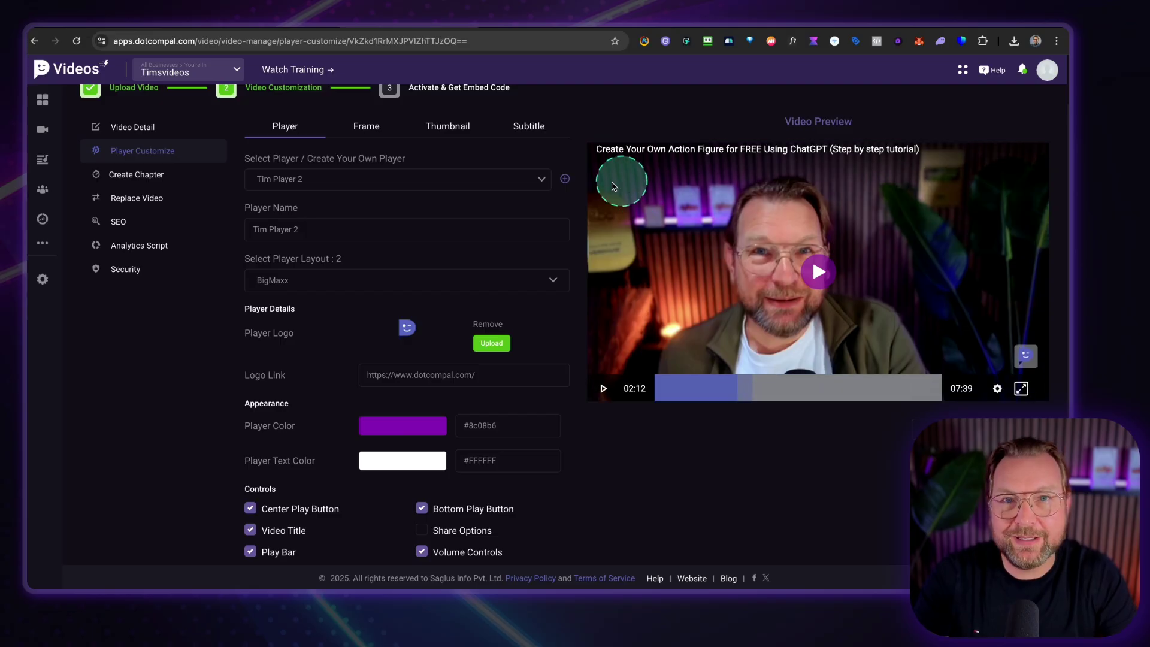
Mark Tim Player 2 as the default theme, make it a custom player, and save the update
scroll(451, 268, "down", 4)
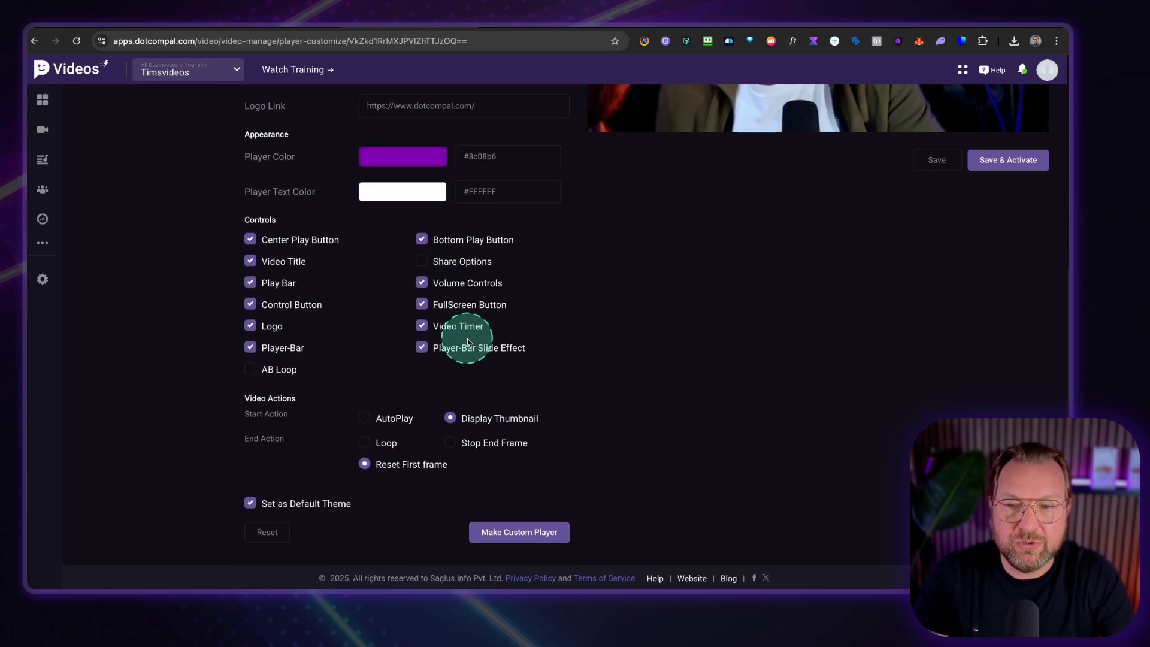
left_click(364, 418)
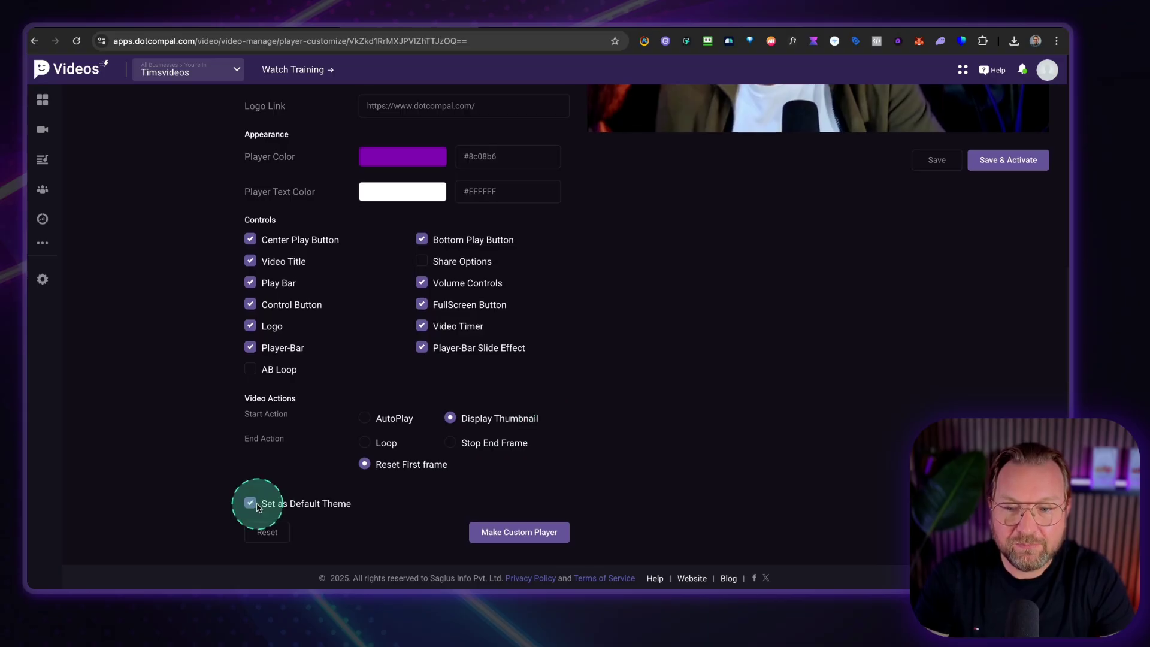
scroll(522, 456, "up", 2)
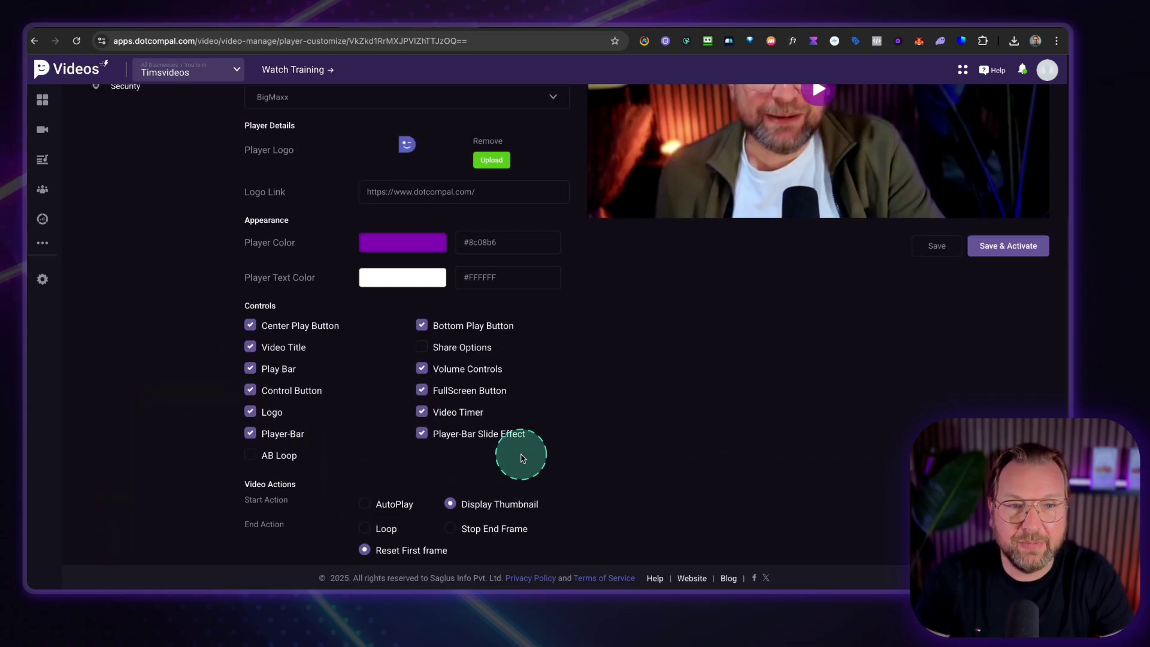
scroll(521, 456, "down", 2)
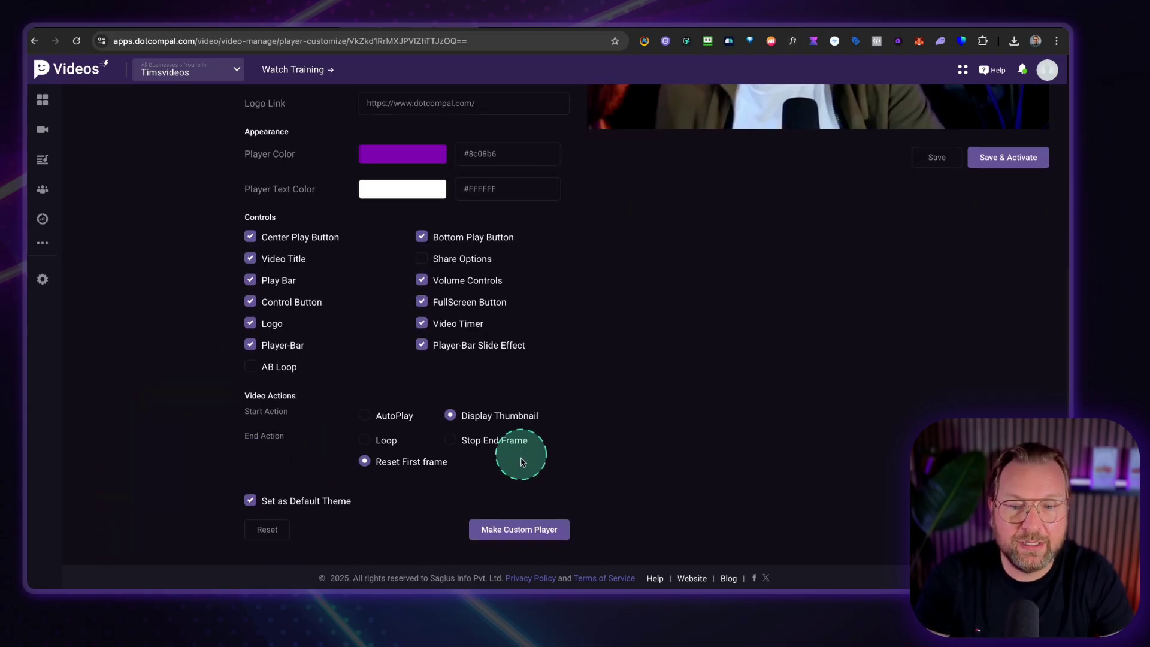
left_click(528, 535)
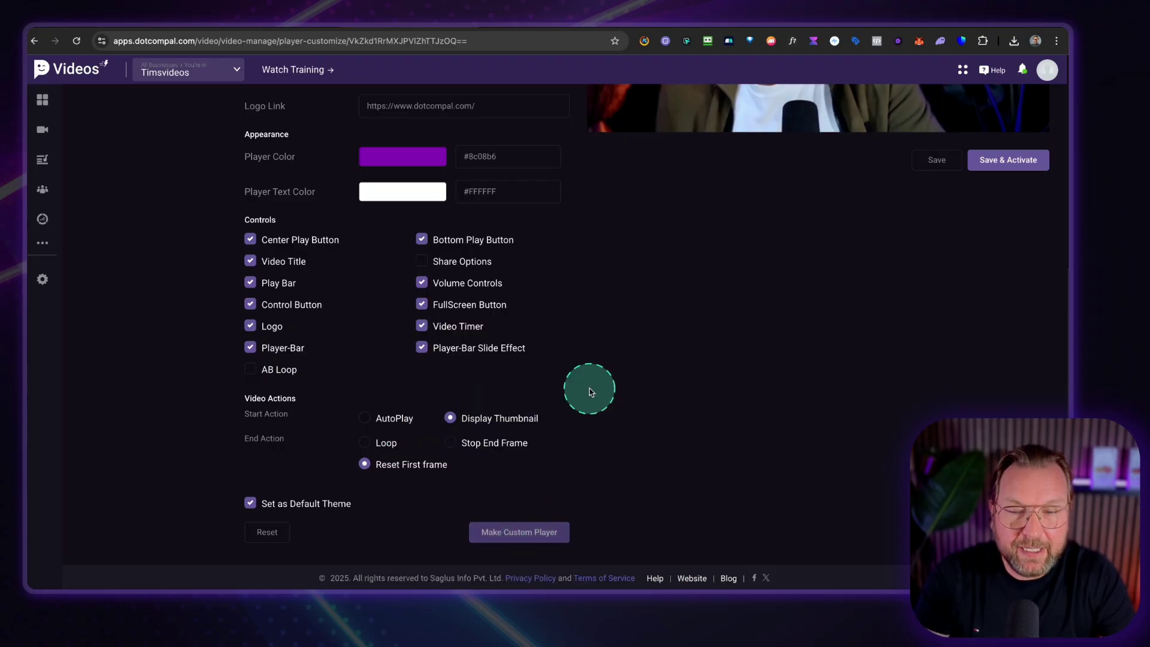
scroll(534, 346, "up", 5)
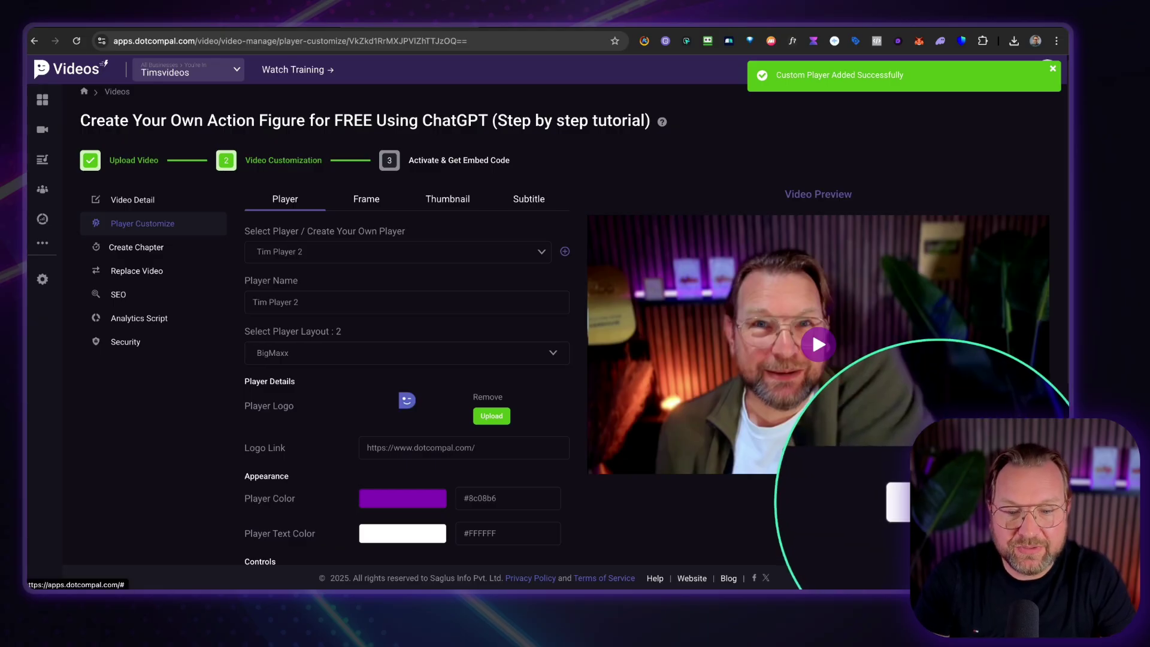
left_click(941, 506)
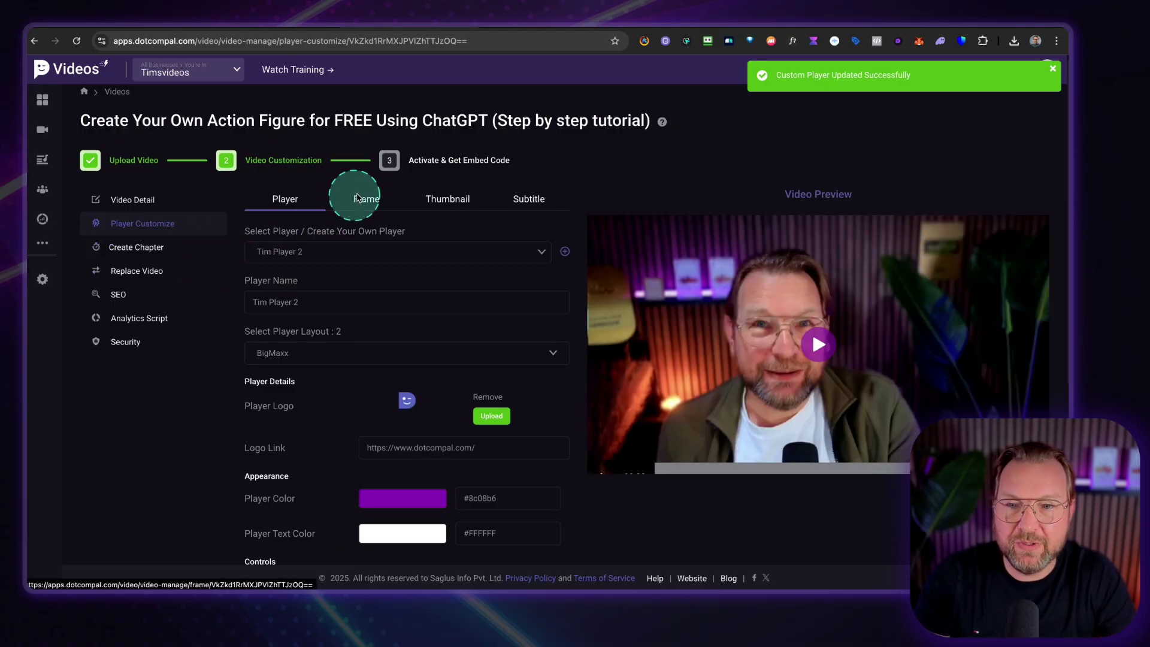
Preview the video in the Cosmos phone frame and the Nebula and Mariana laptop frames
left_click(367, 199)
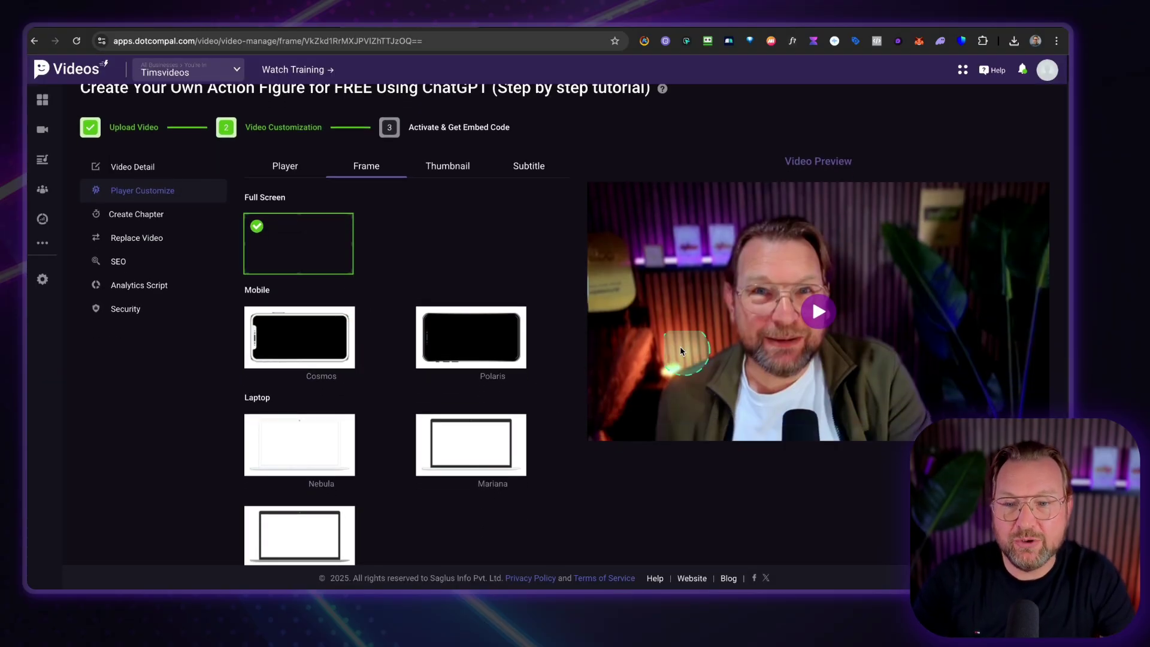
left_click(300, 347)
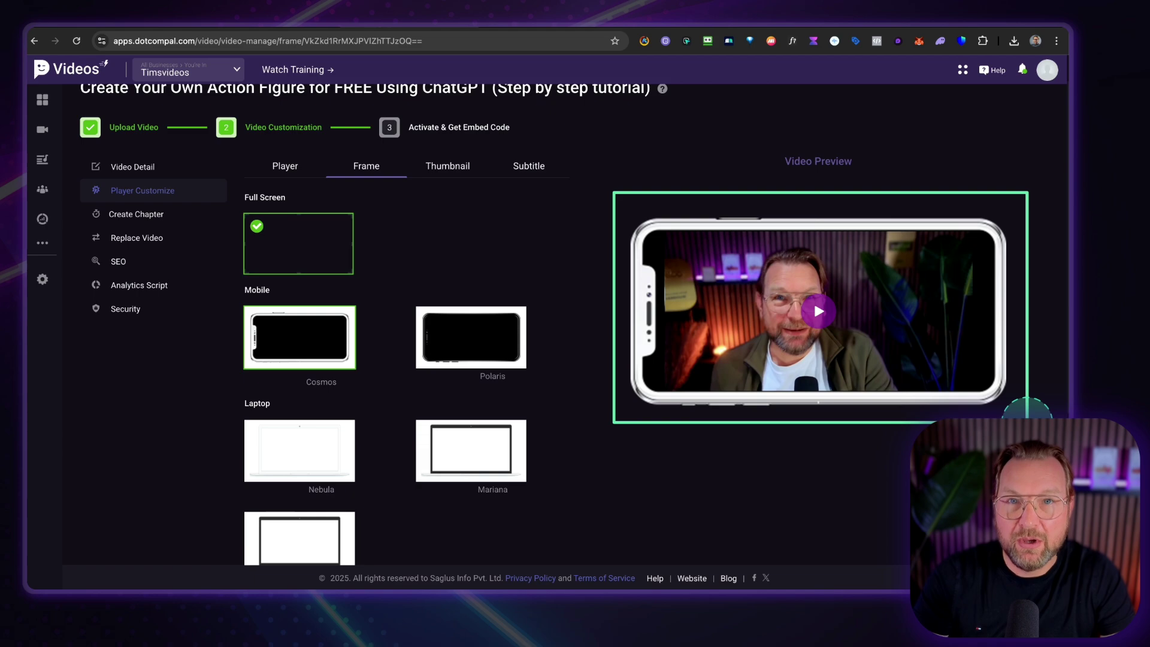
scroll(557, 460, "down", 1)
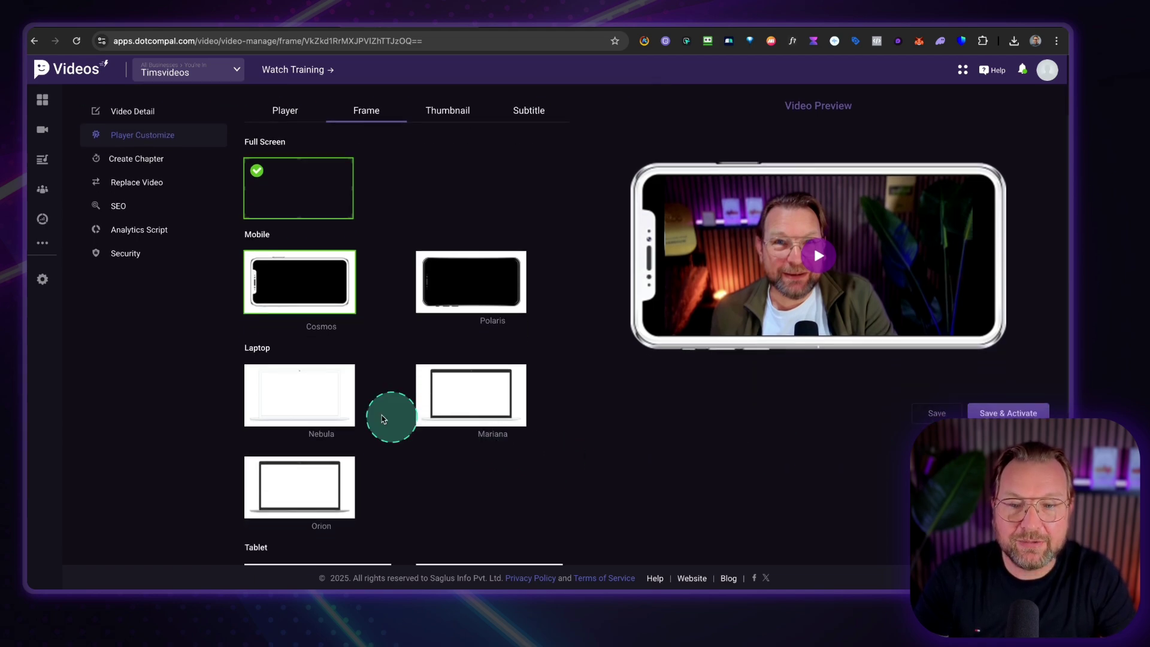
left_click(315, 410)
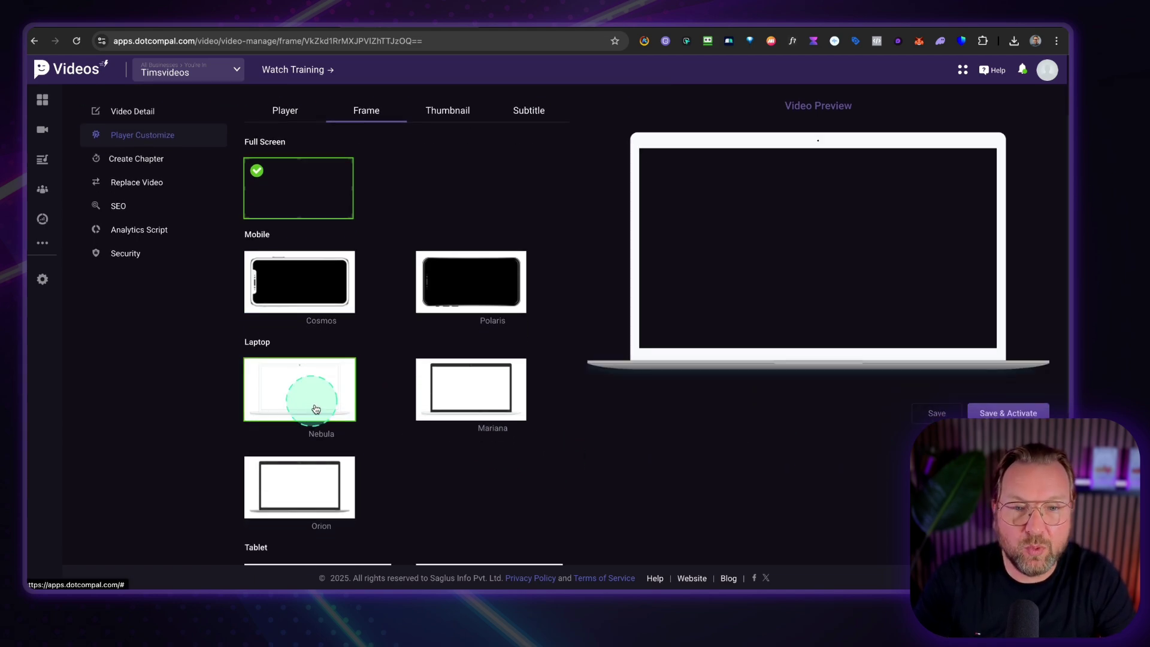
left_click(470, 400)
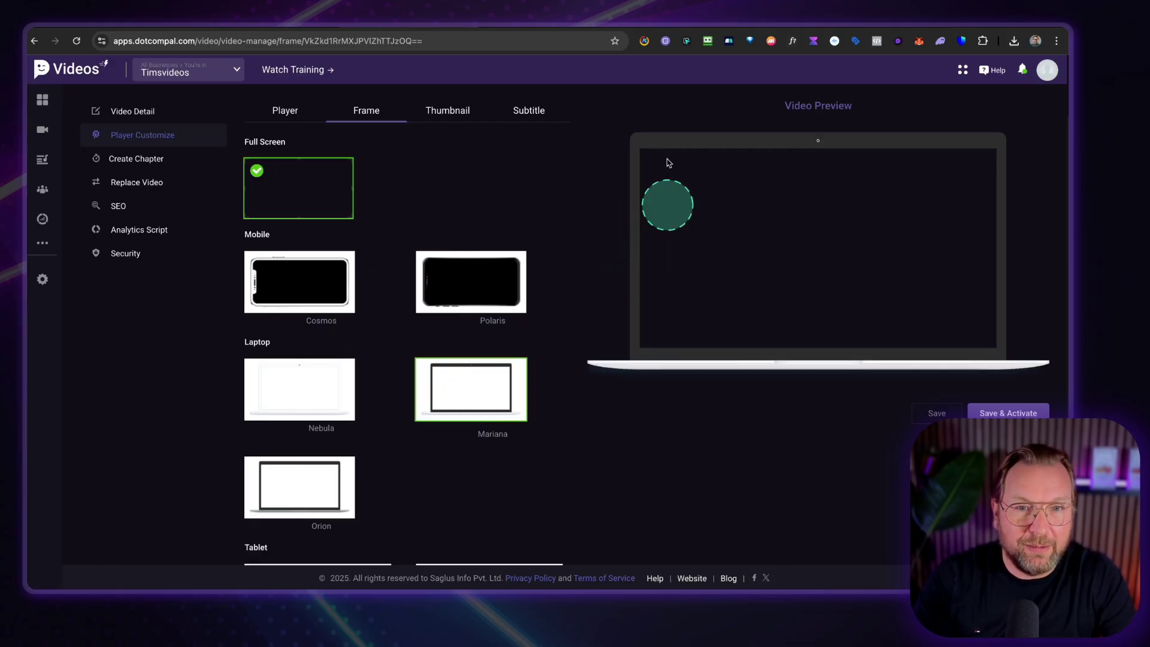
Try the Ivory and Nova tablet frames, then revert the frame to Full Screen
scroll(534, 411, "down", 5)
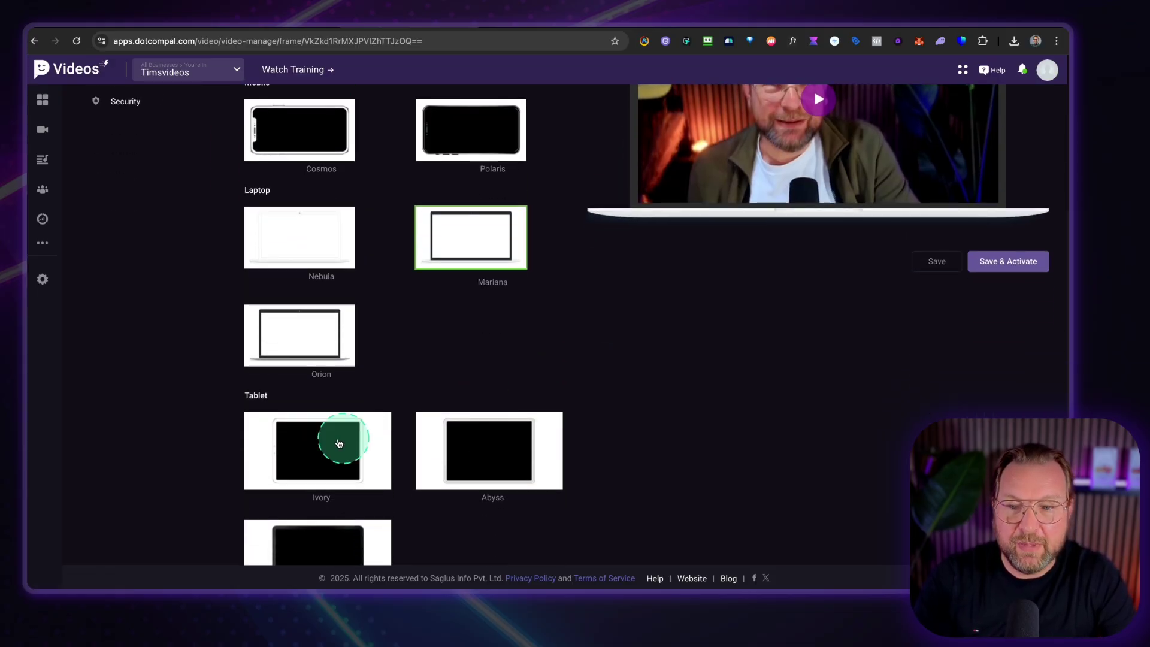
left_click(334, 441)
scroll(565, 385, "up", 5)
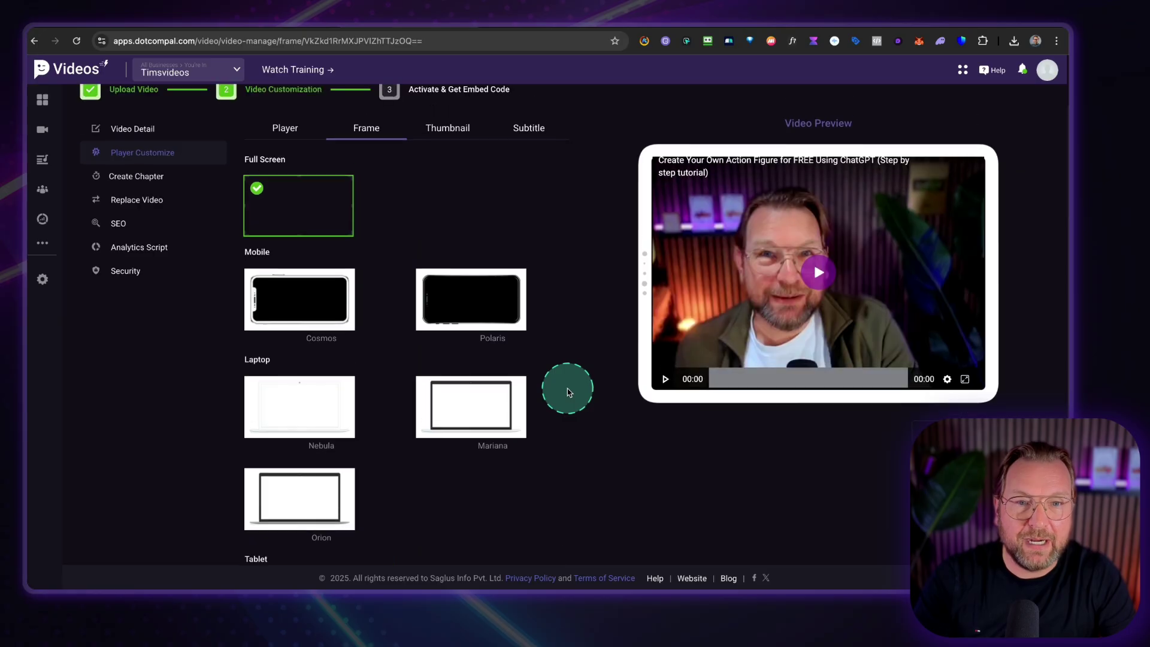
scroll(545, 400, "down", 8)
scroll(545, 400, "down", 1)
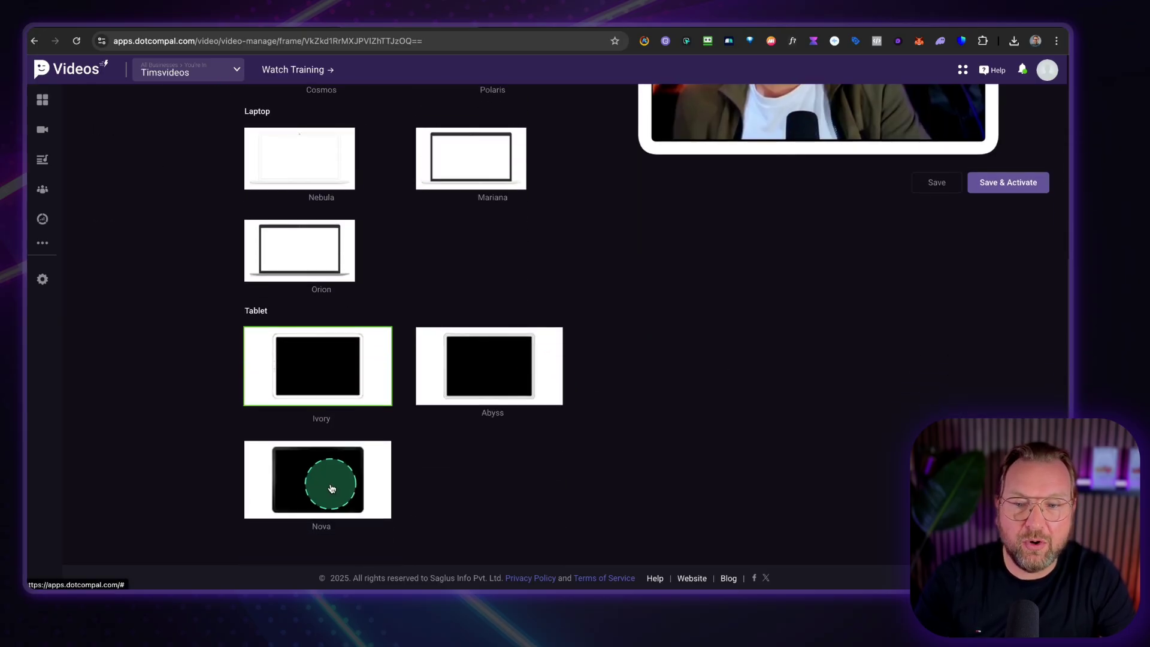
left_click(331, 488)
scroll(560, 377, "up", 5)
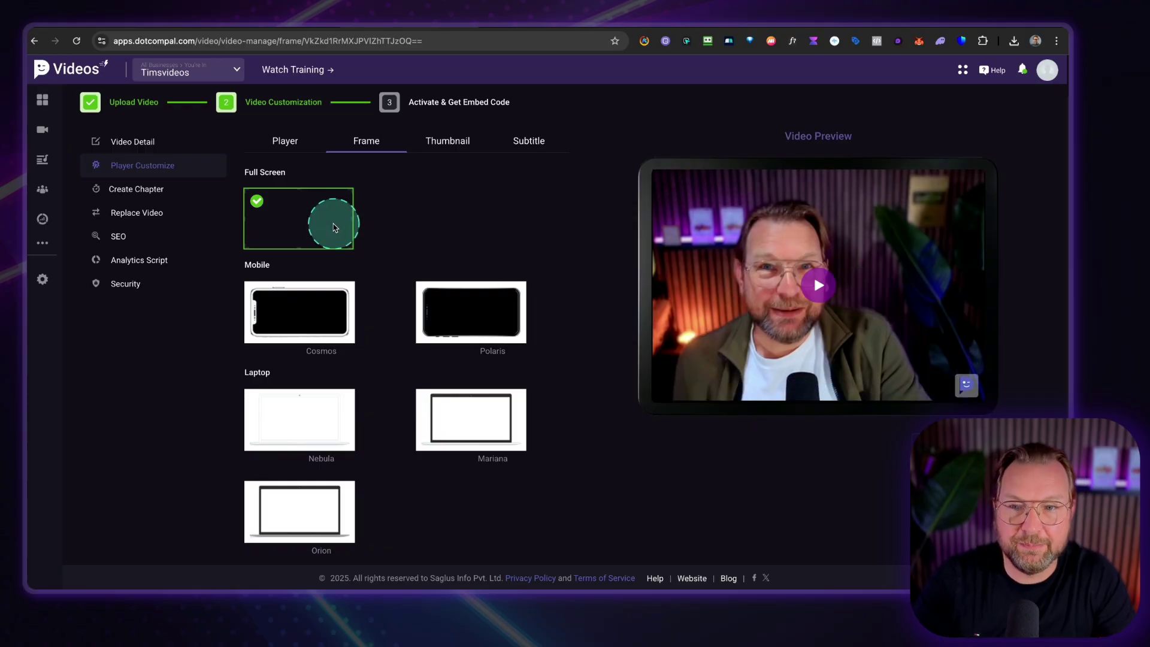
left_click(234, 243)
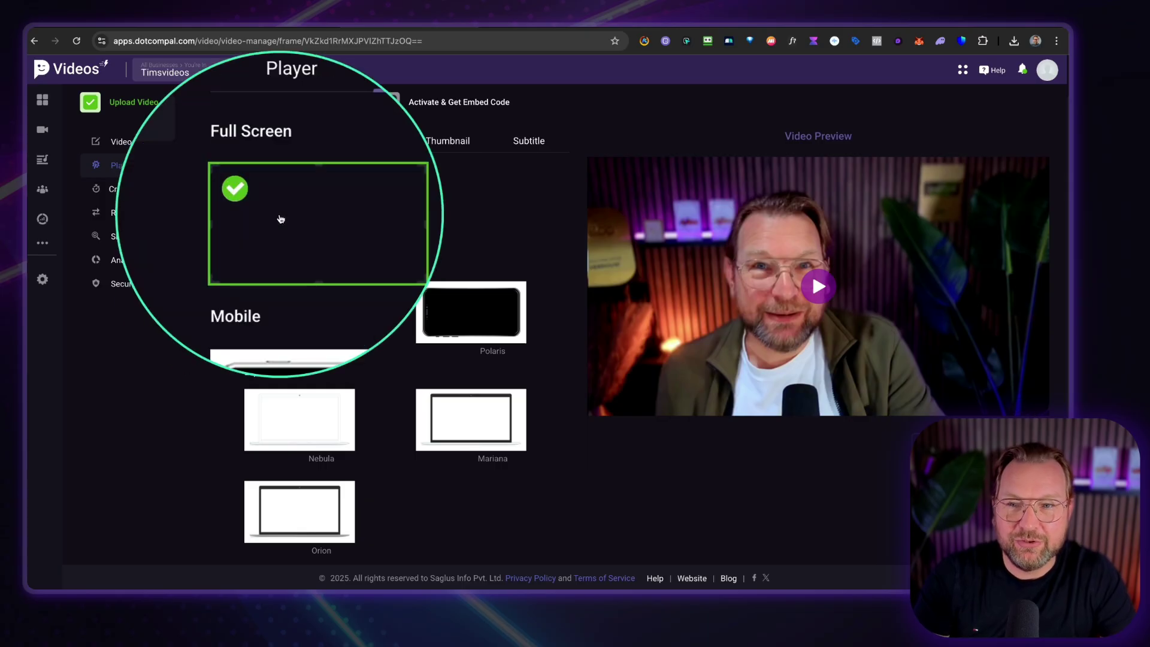
left_click(429, 141)
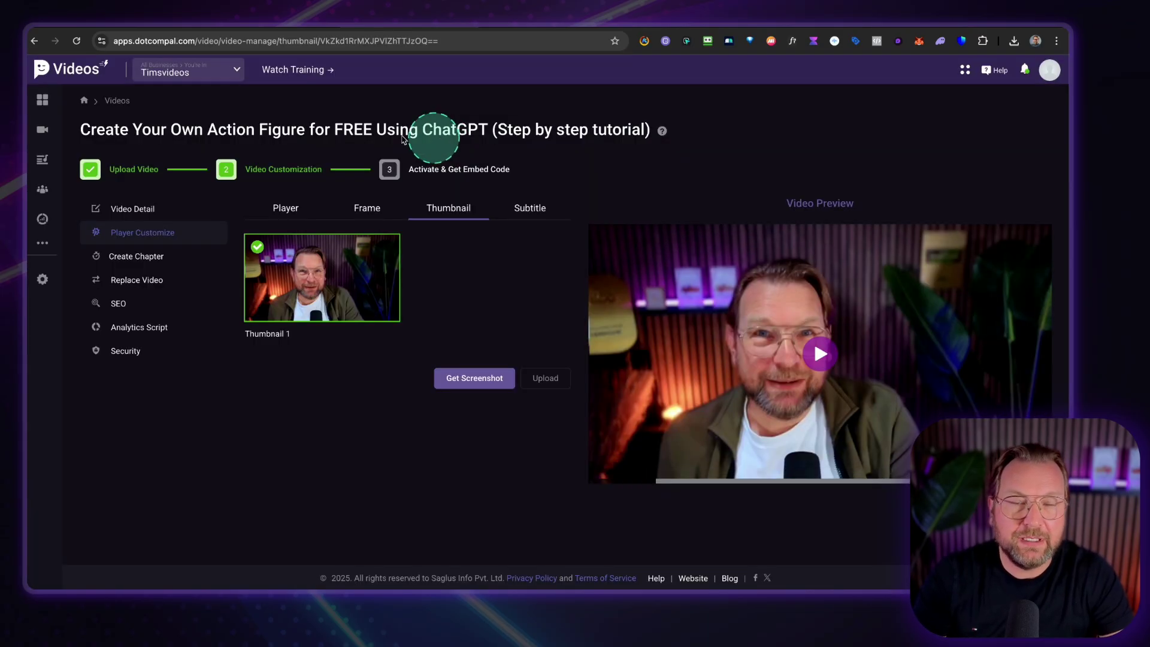
Capture a later video frame as Thumbnail 2 and select it as the video's thumbnail
left_click(470, 378)
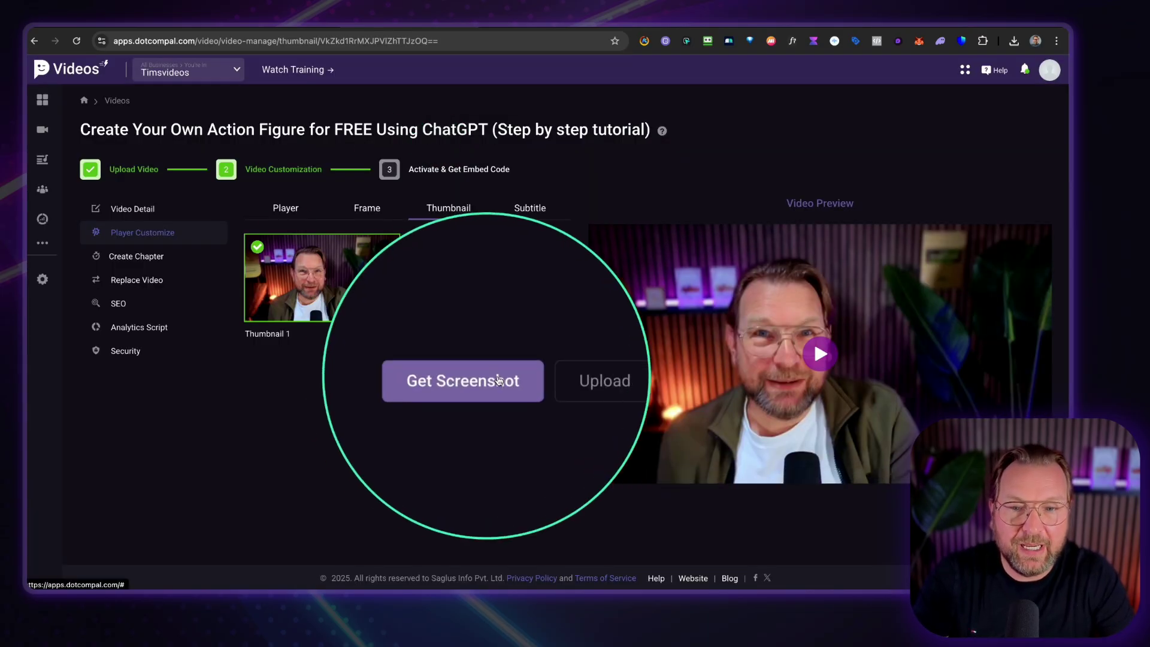
left_click(845, 392)
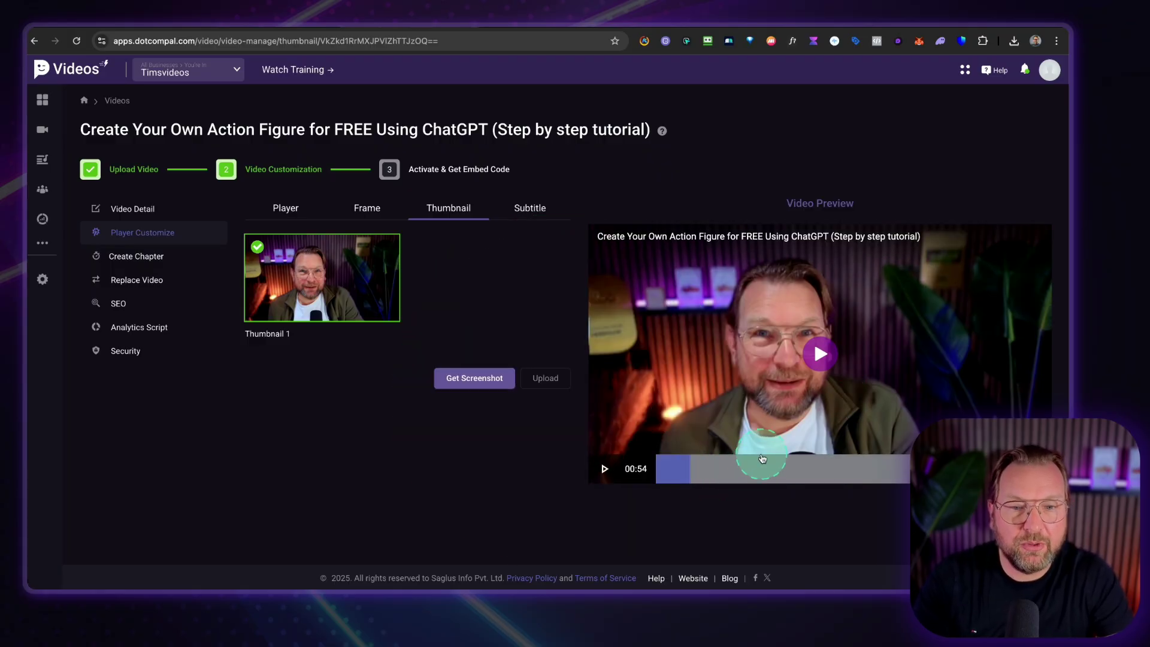
left_click(820, 354)
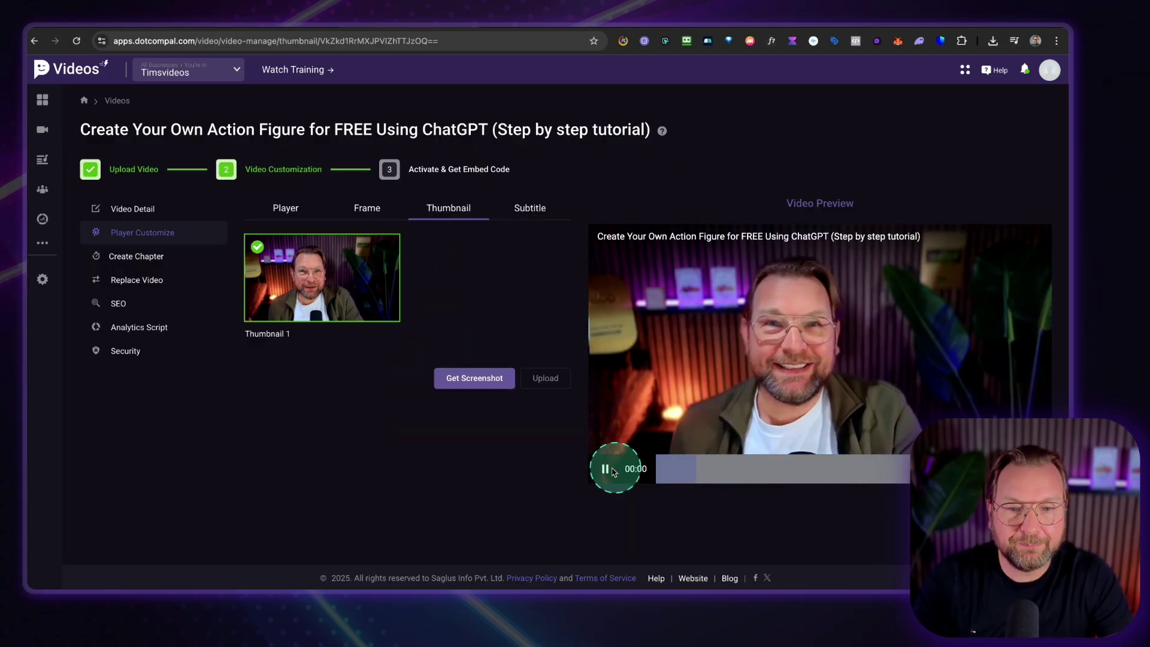
left_click(605, 468)
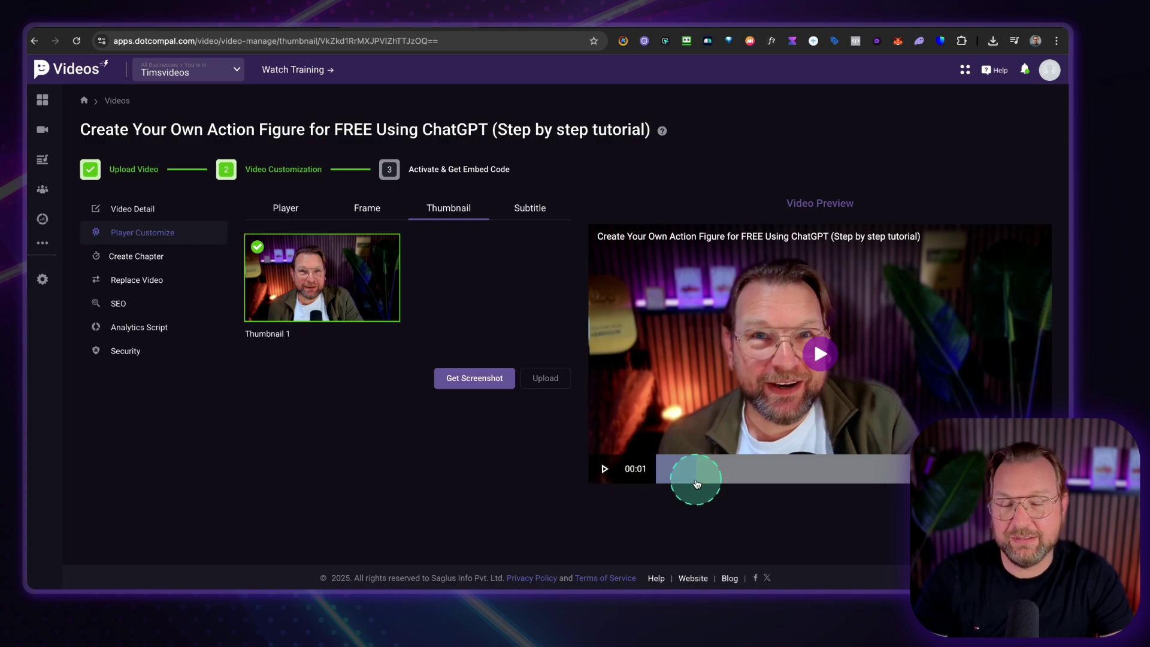
left_click(697, 483)
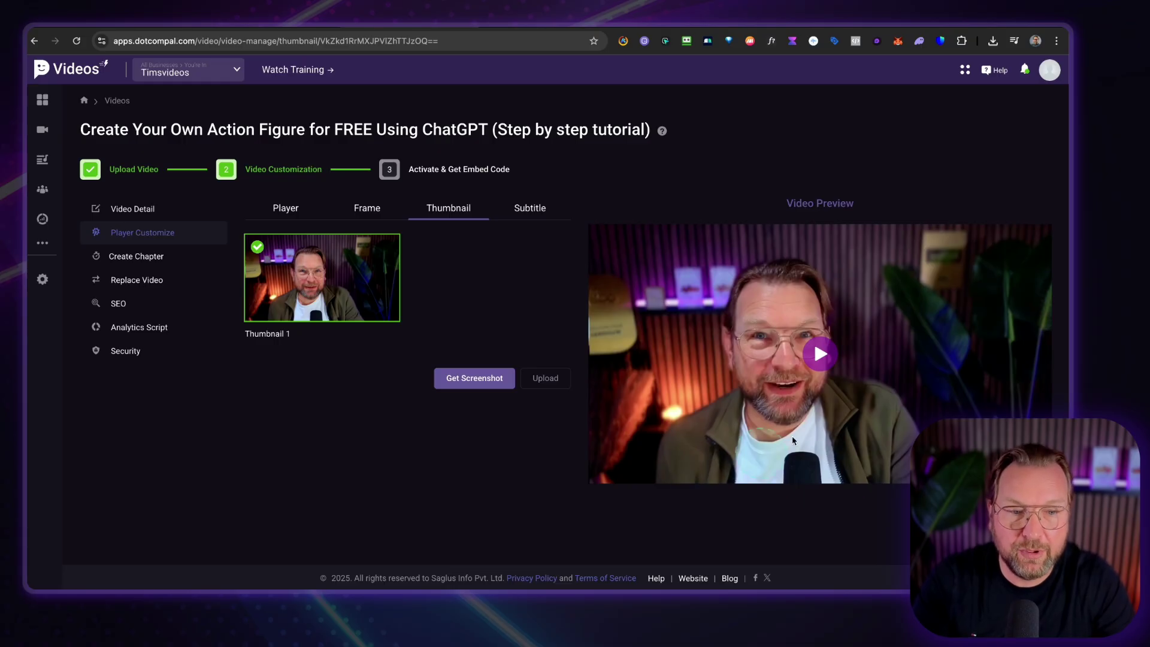
left_click(748, 429)
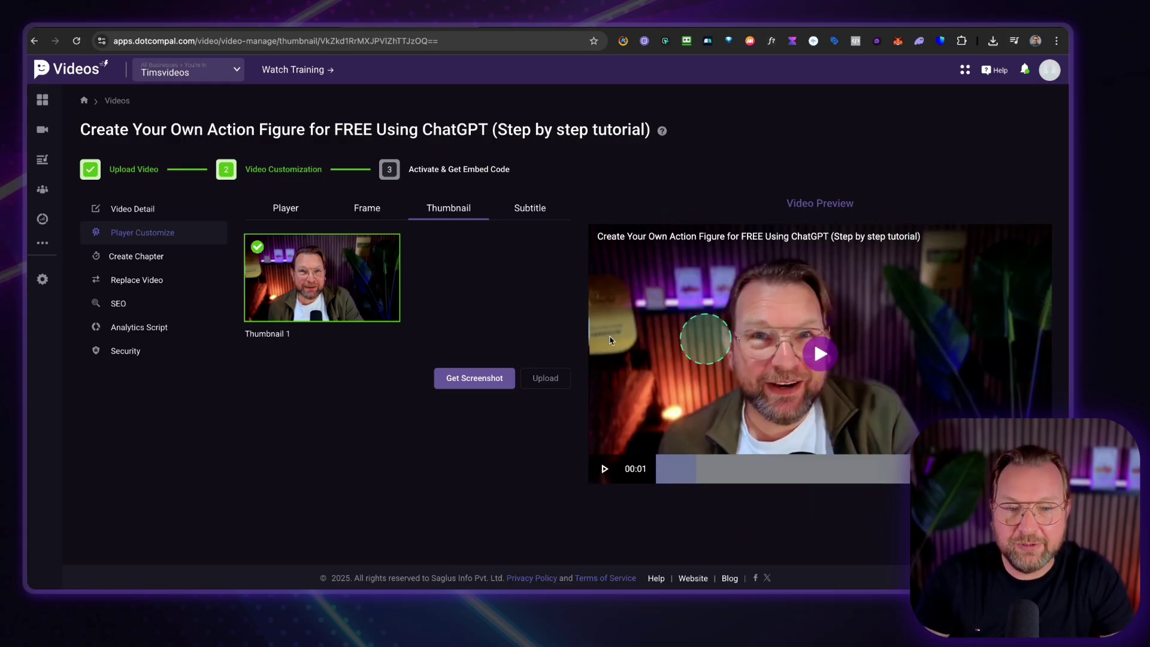
left_click(469, 379)
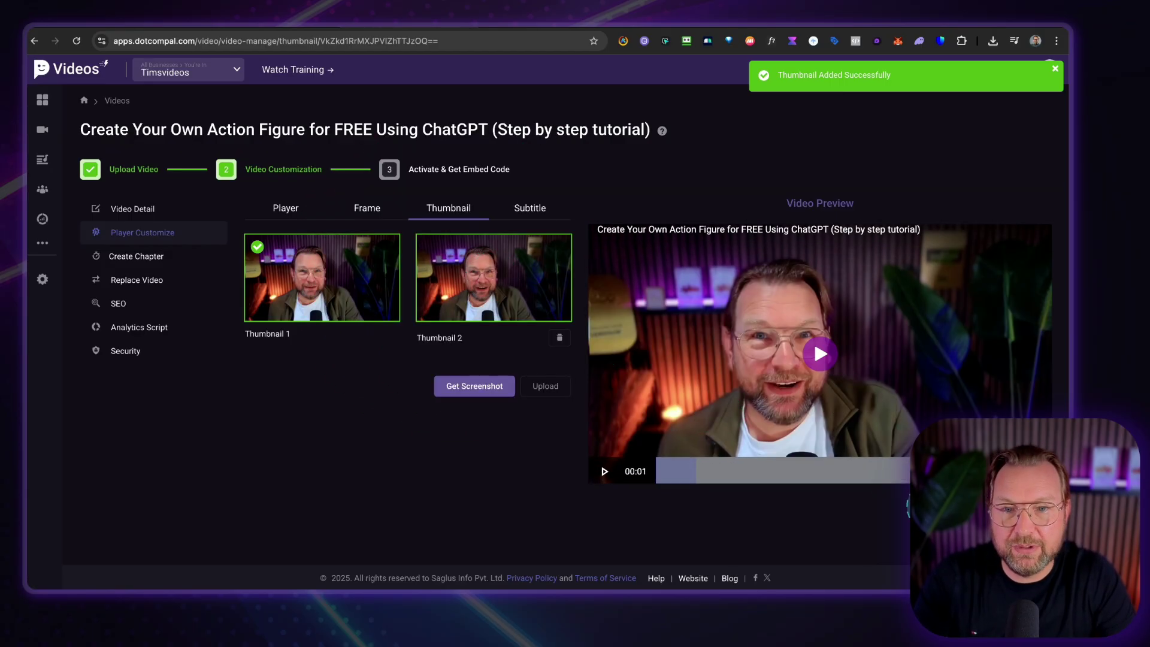
left_click(802, 372)
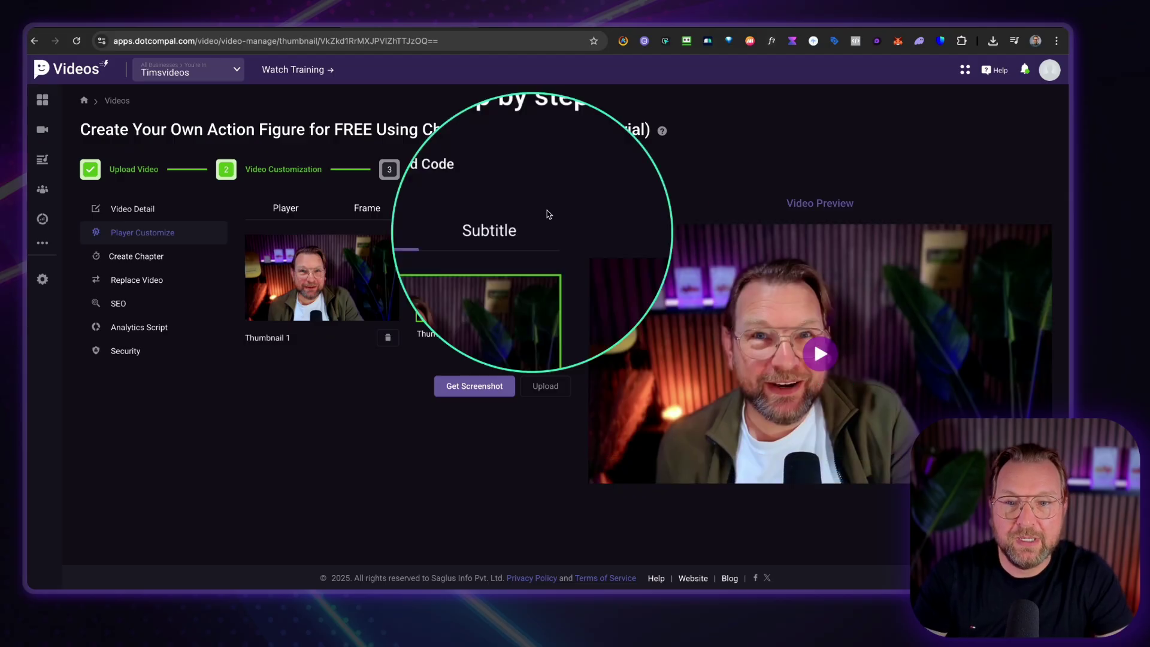
Bring up the Subtitle settings with the empty box for pasting an .srt file
left_click(530, 208)
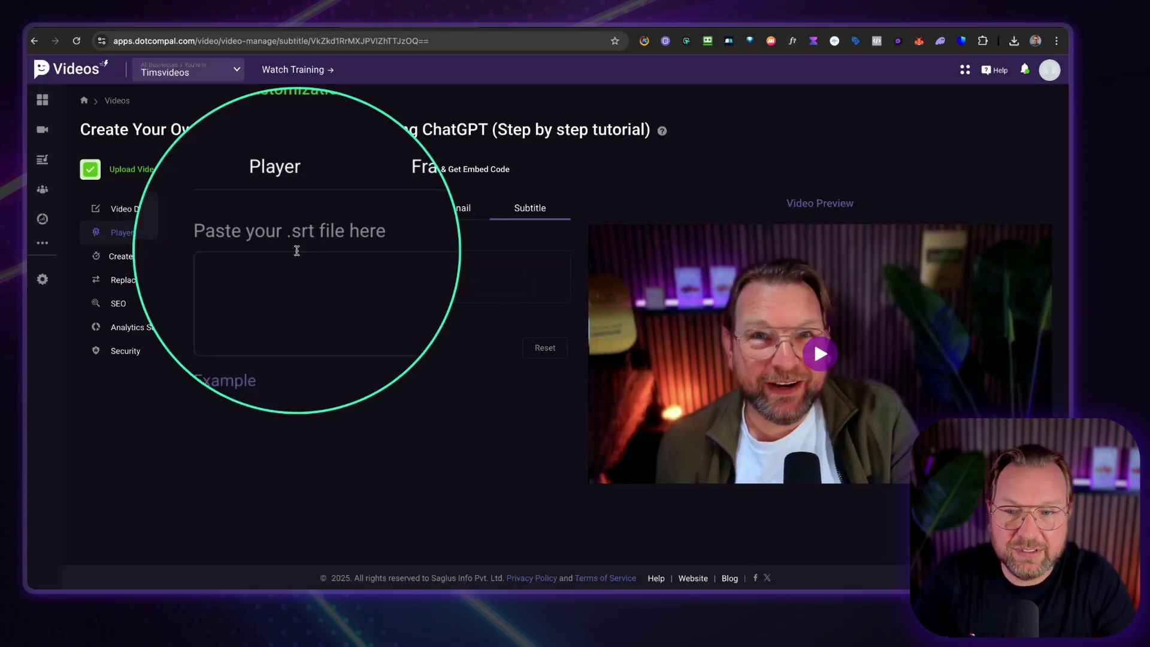
mouse_move(659, 418)
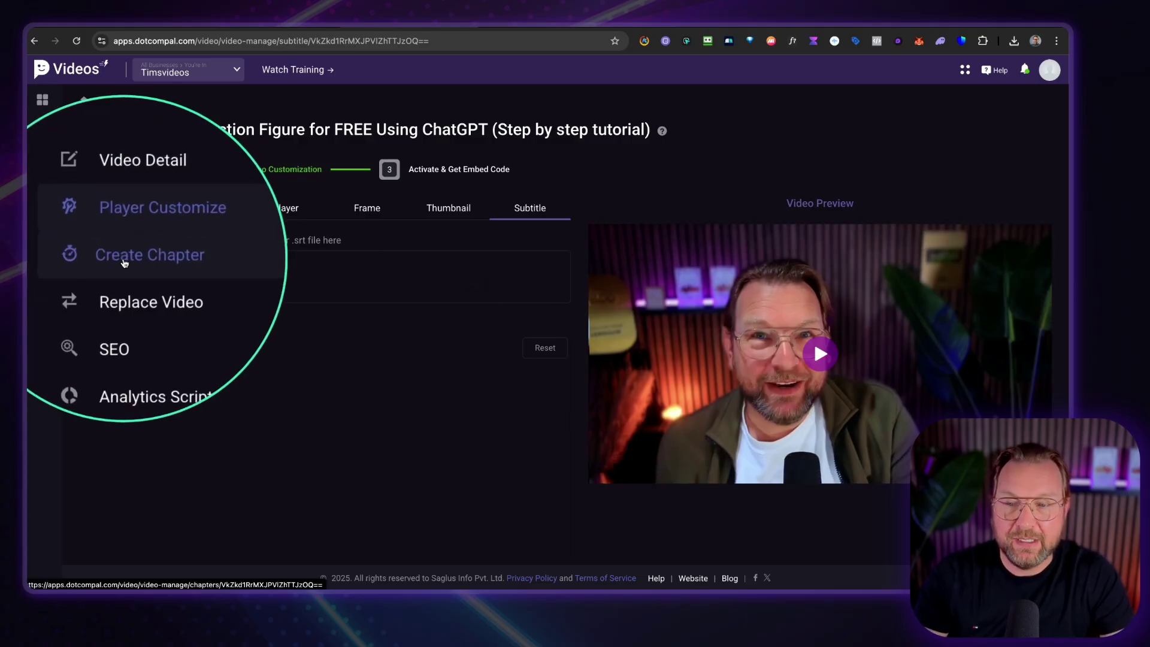
Enable chapters and add the first chapter rows, starting with Welcome at 00:00:00
left_click(124, 263)
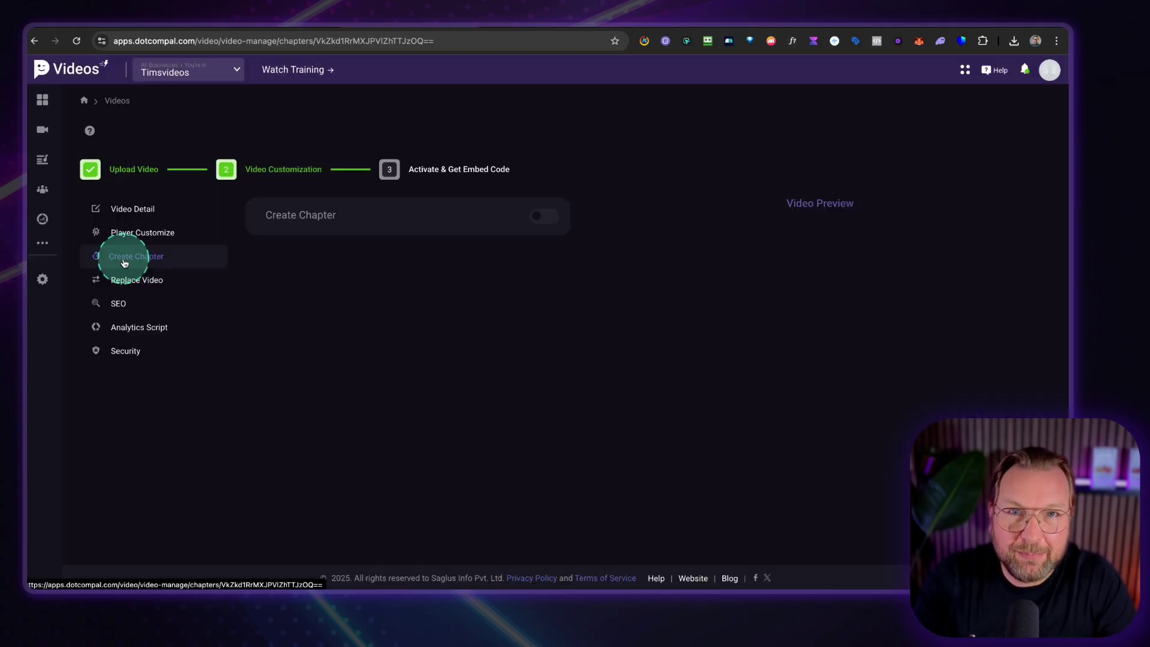
left_click(537, 217)
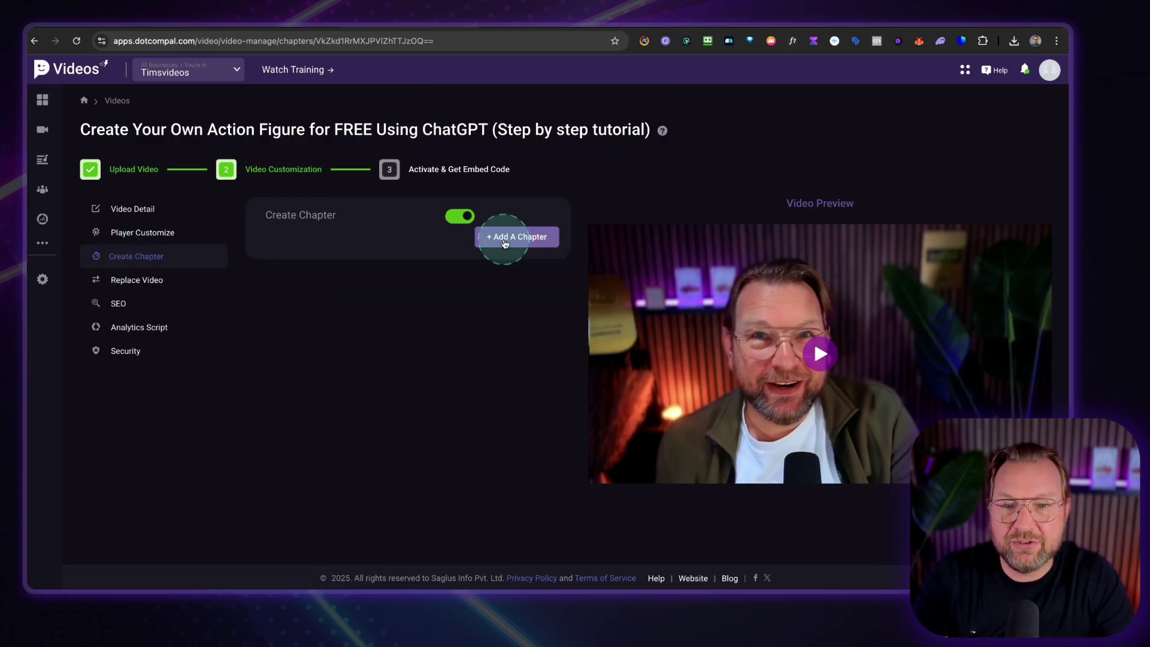
left_click(504, 242)
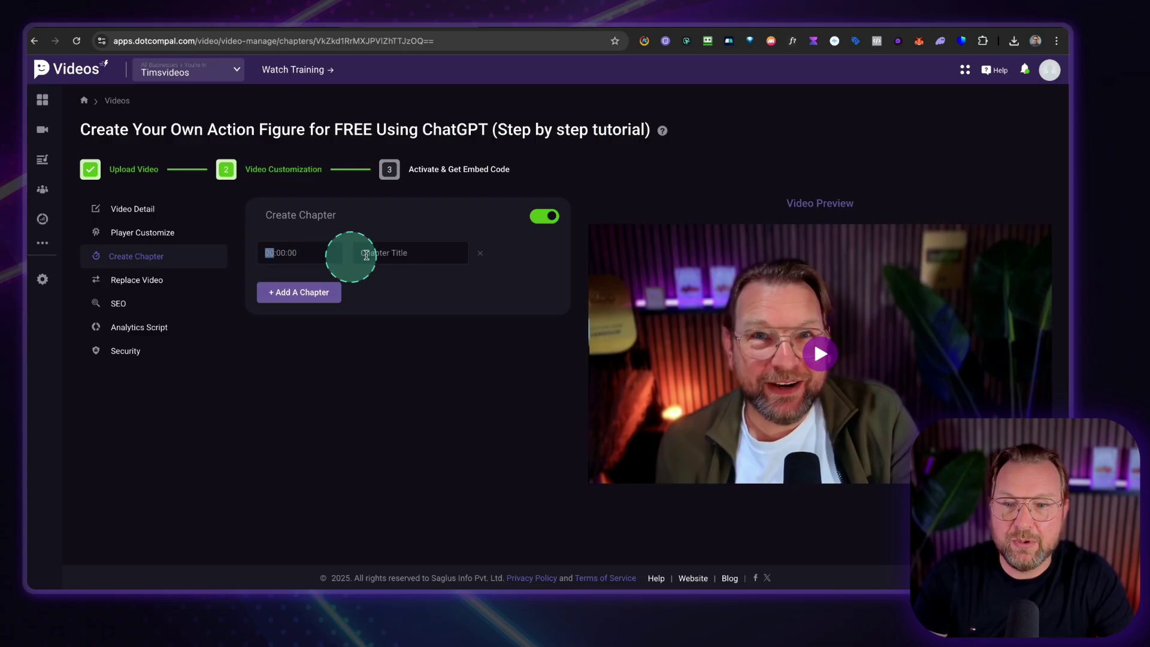
left_click(444, 251)
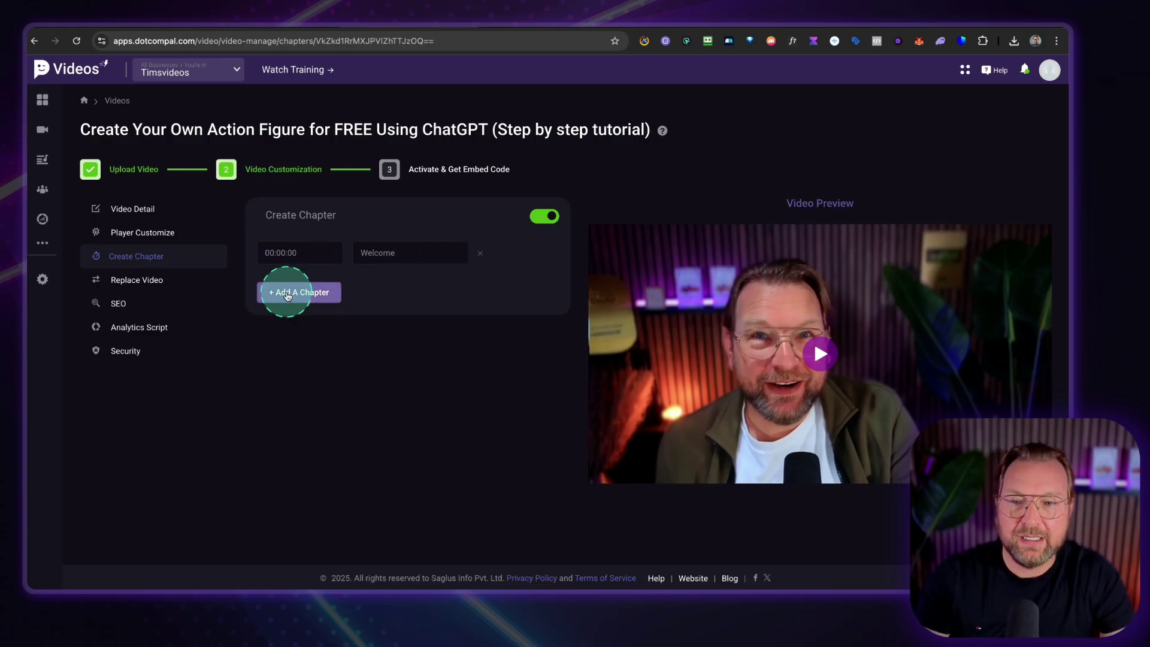
left_click(282, 292)
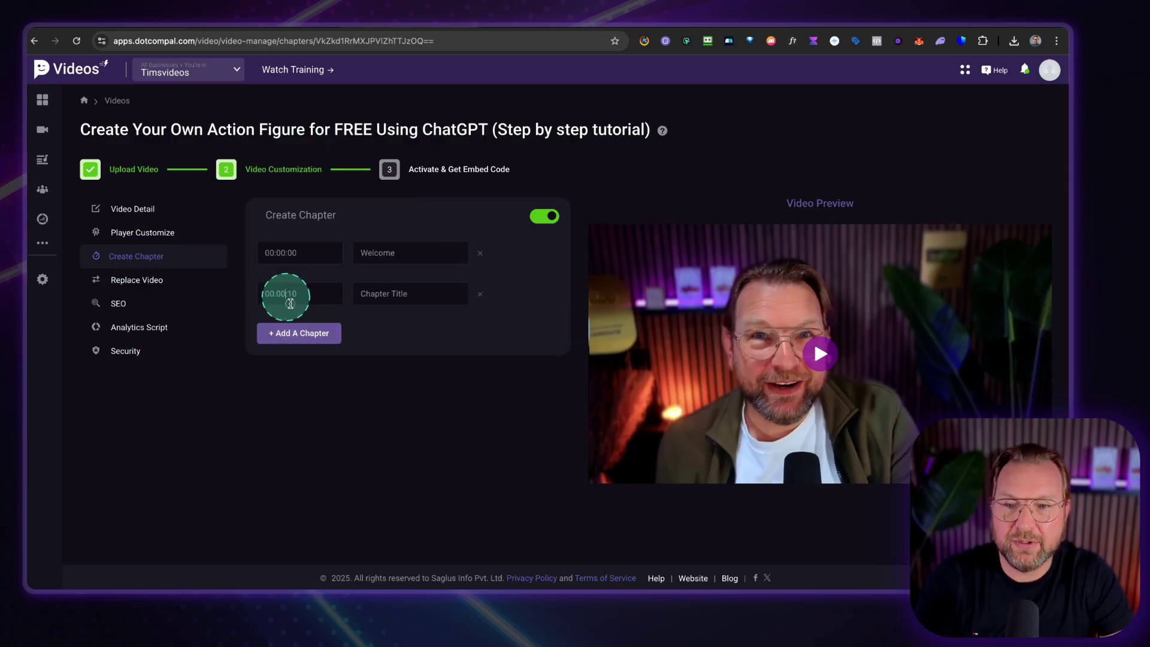
type("2")
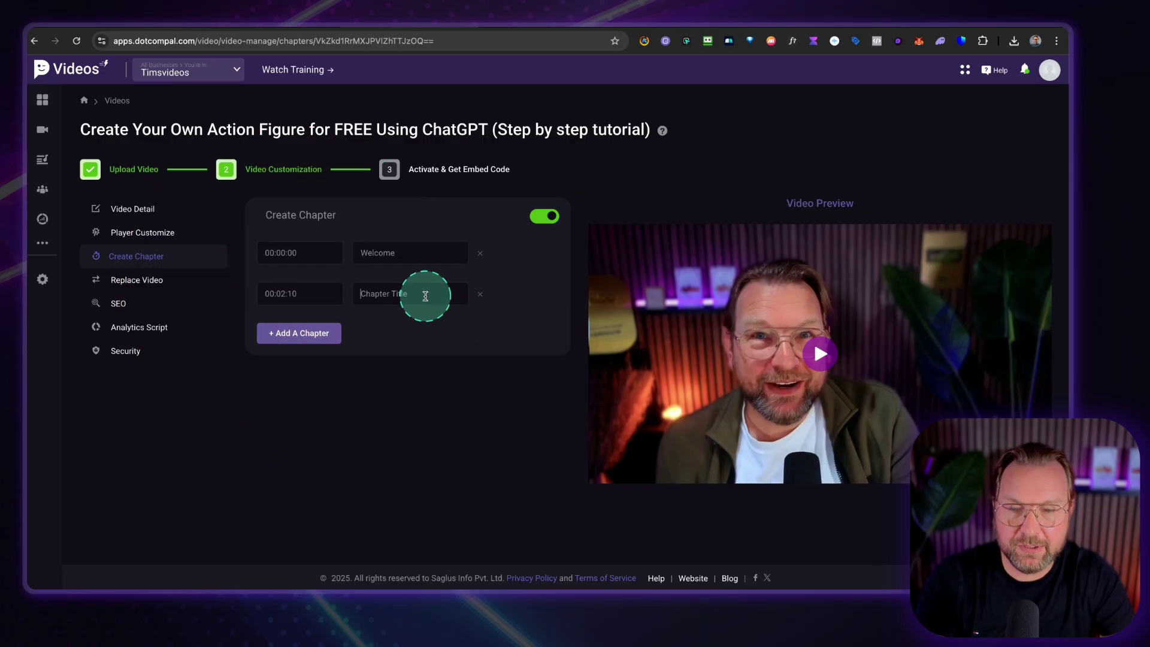
Add the remaining chapters through Final thoughts at 00:07:20 and save the chapter list
left_click(318, 333)
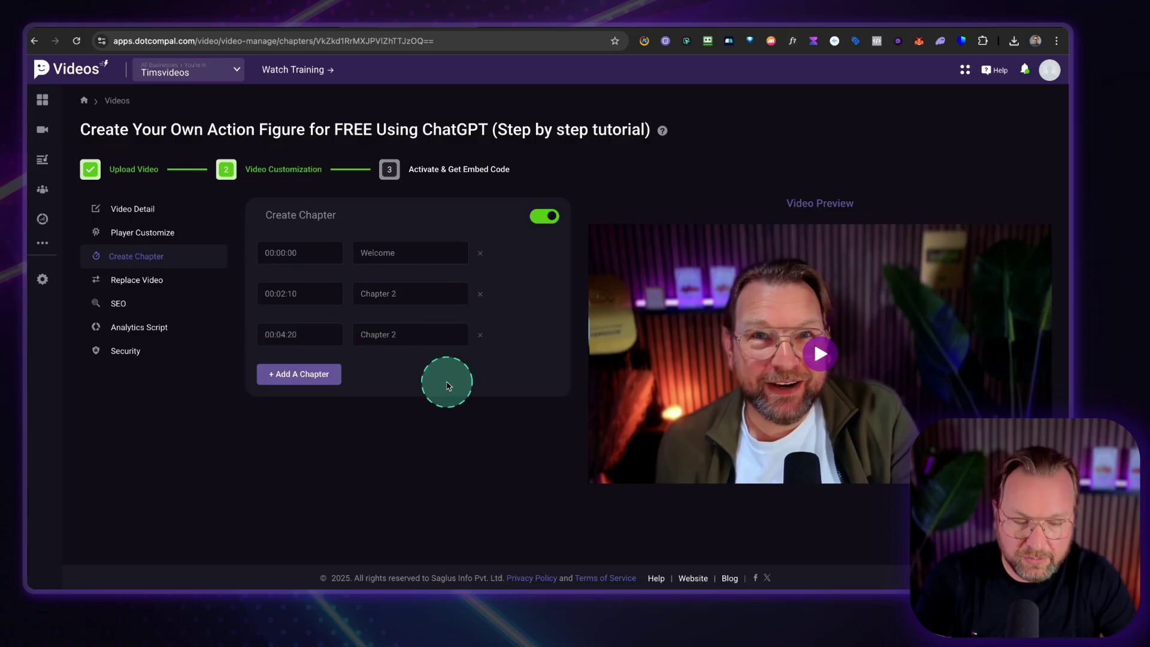
left_click(299, 375)
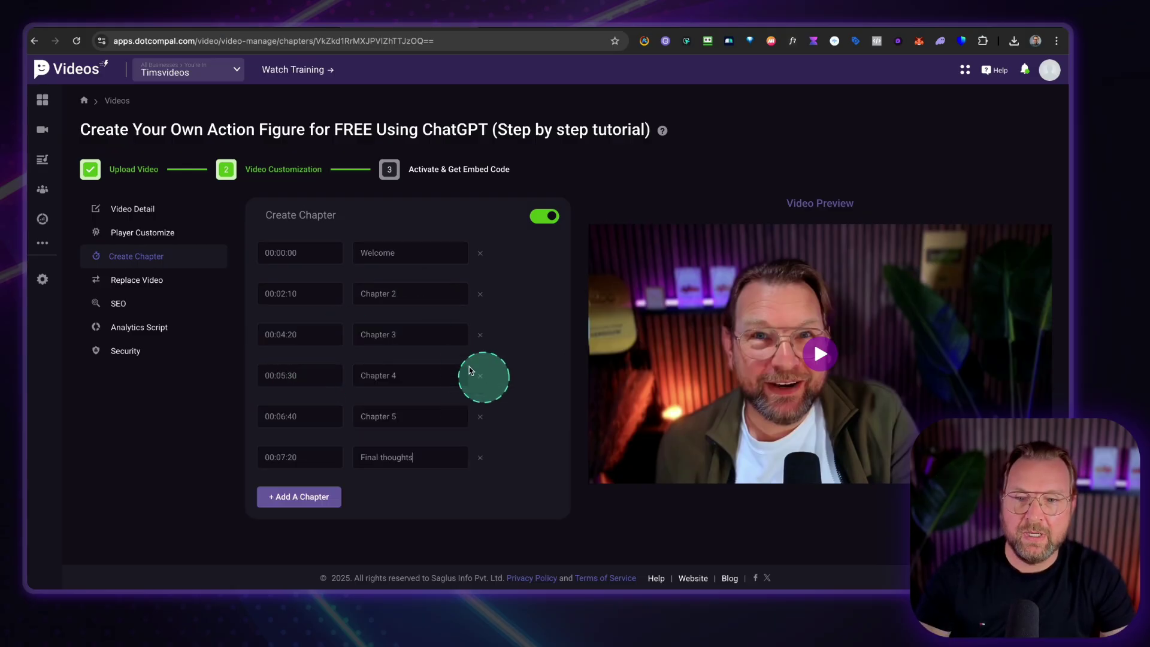
mouse_move(248, 237)
left_mouse_down()
mouse_move(325, 378)
mouse_move(477, 480)
mouse_move(520, 494)
left_mouse_up()
key("Return")
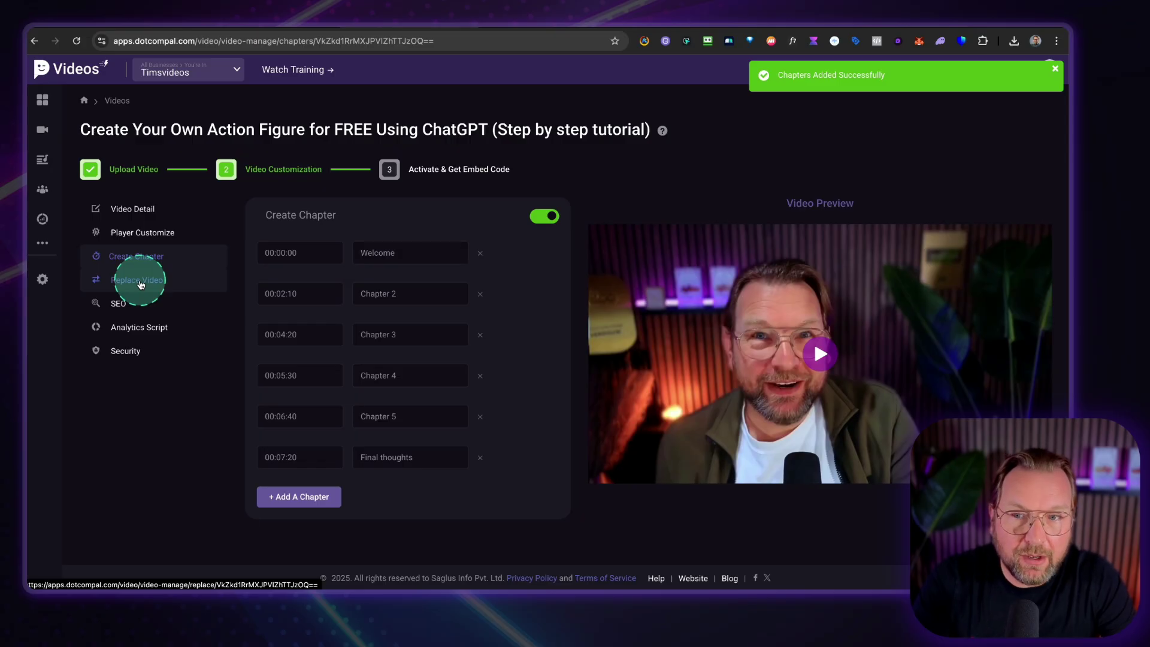
left_click(140, 281)
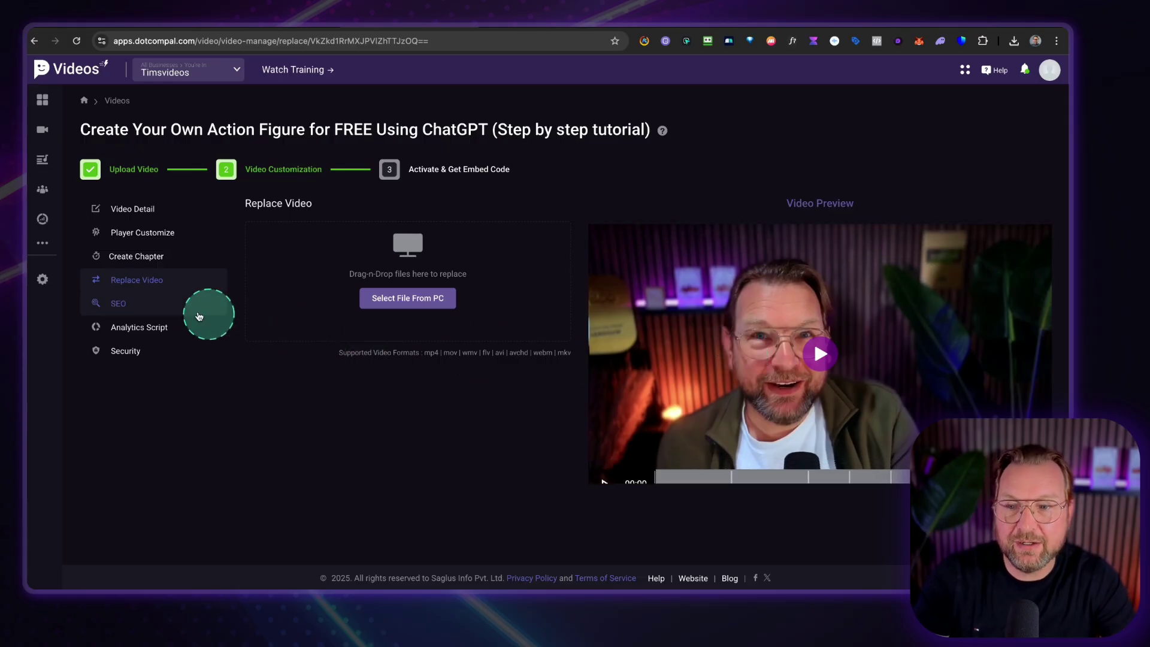
Open the video's SEO page with its empty meta title, description and keyword fields
left_click(197, 305)
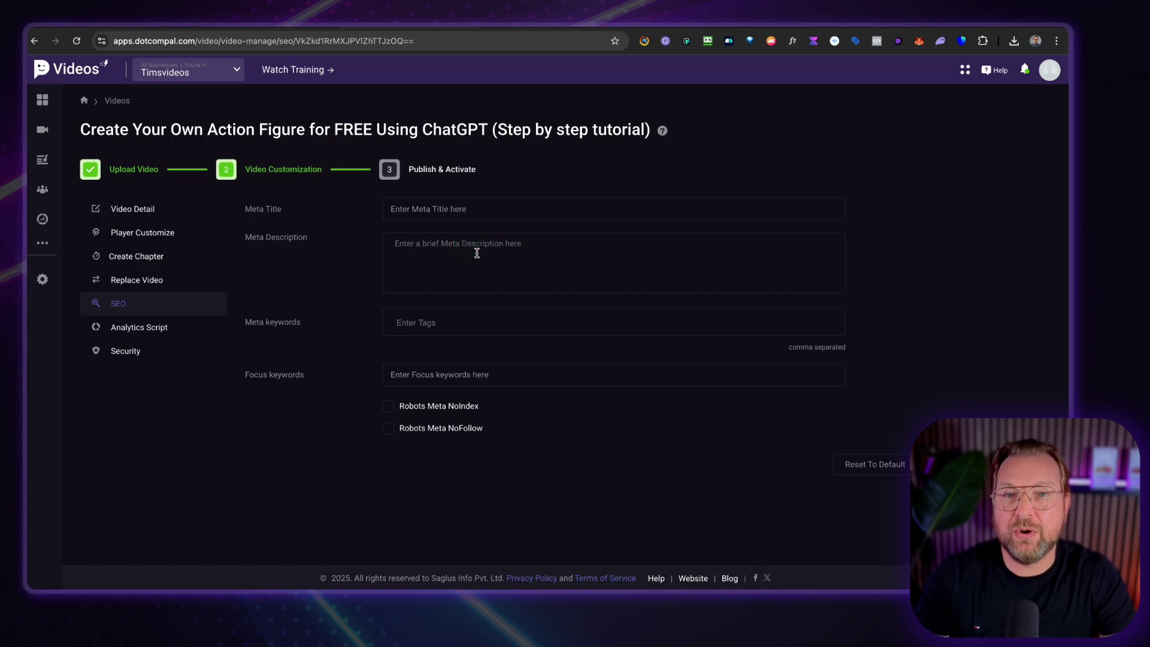
View the Analytics Script tracking-code settings, then the Security settings showing Private visibility
left_click(133, 327)
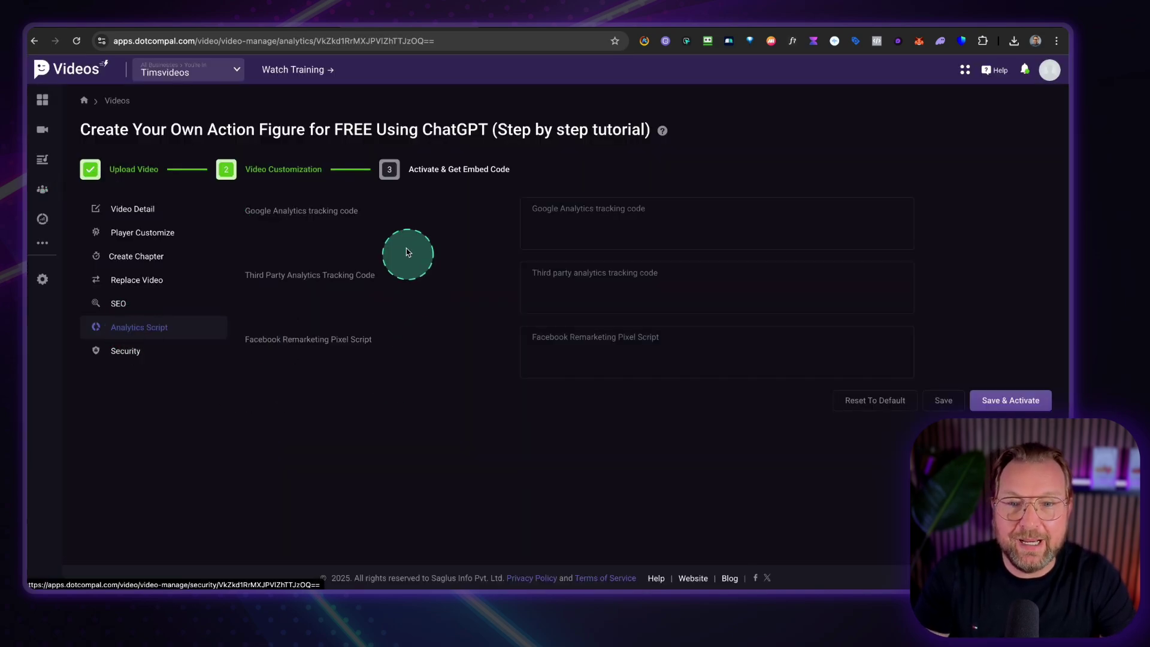
left_click_drag(397, 292, 684, 386)
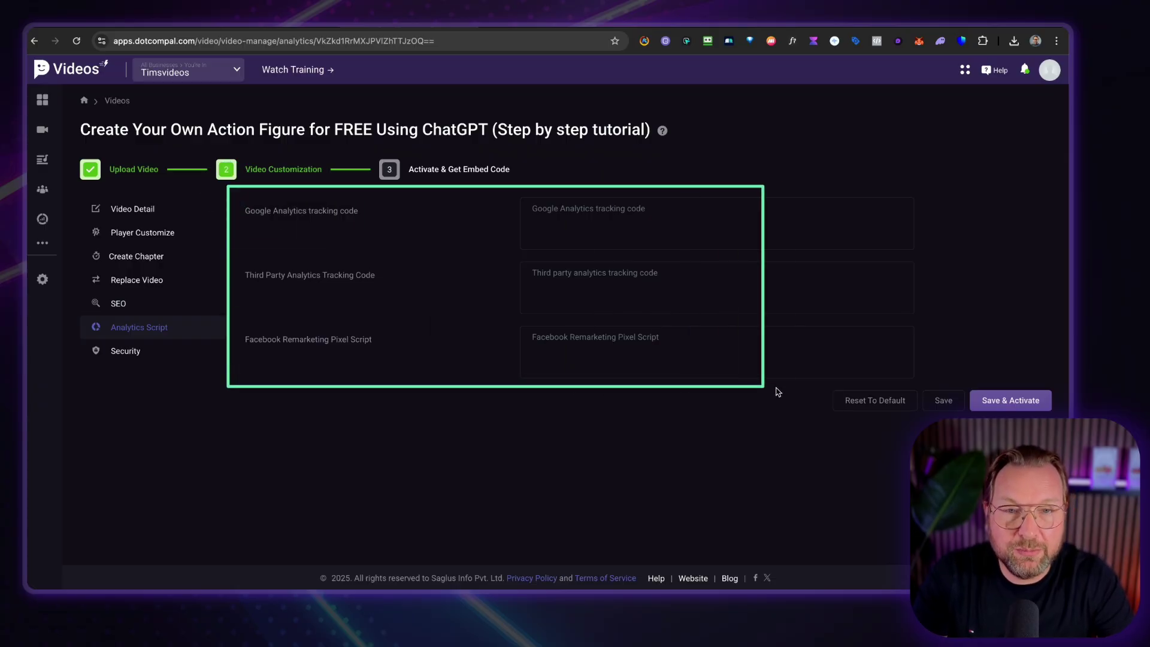
left_click(110, 358)
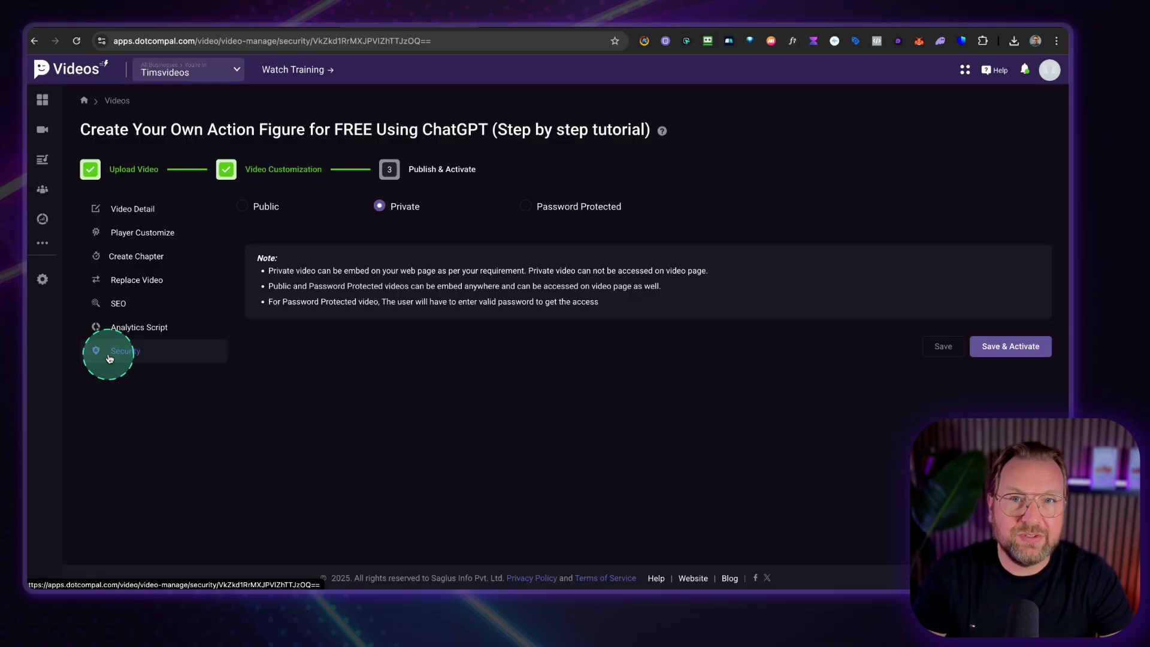
Set the video's visibility to Public and save & activate it to reach the embed code
left_click(243, 206)
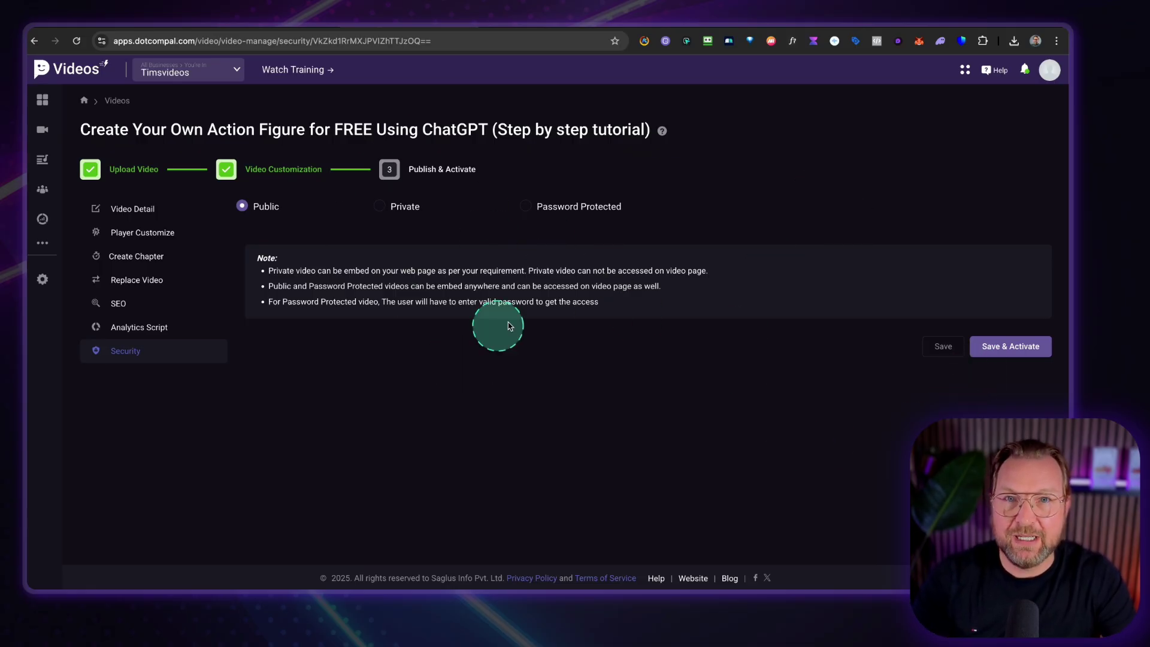
left_click(998, 349)
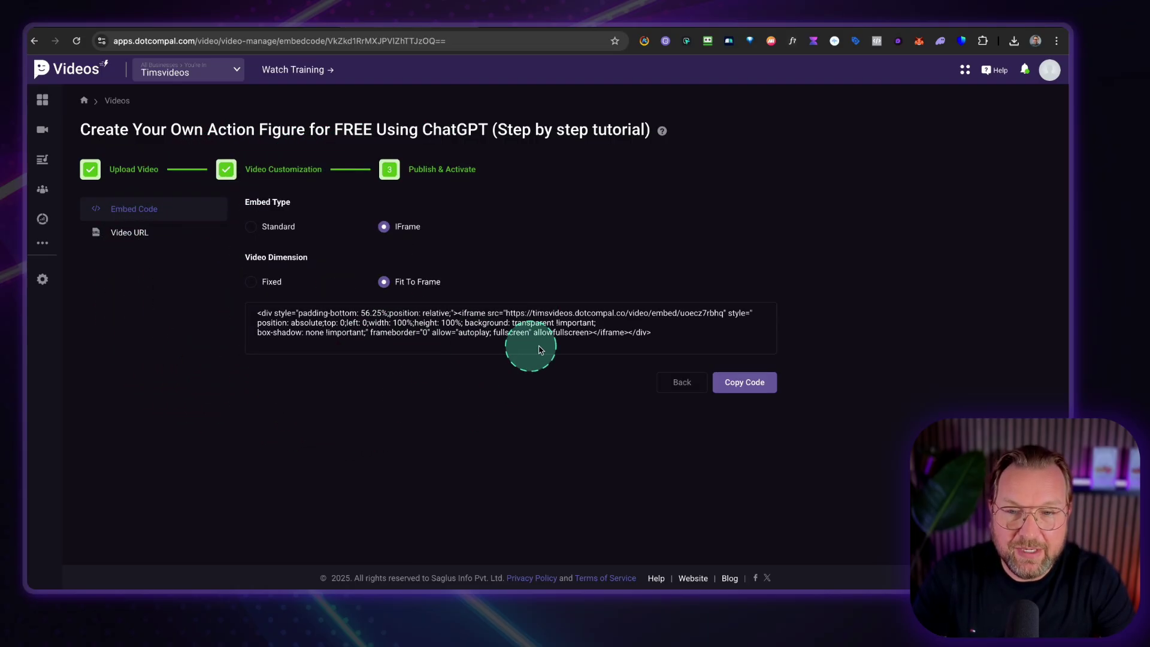
Copy the IFrame, Fit To Frame embed code and switch to the Swipe Pages builder
left_click(744, 382)
key("super+c")
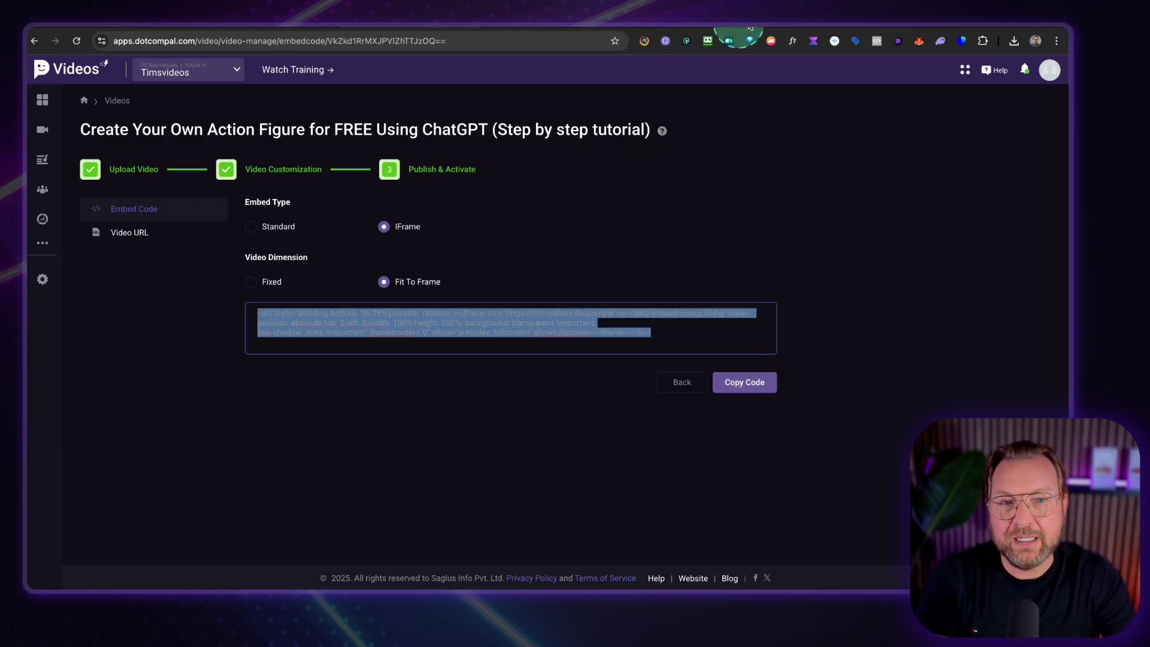
left_click(772, 12)
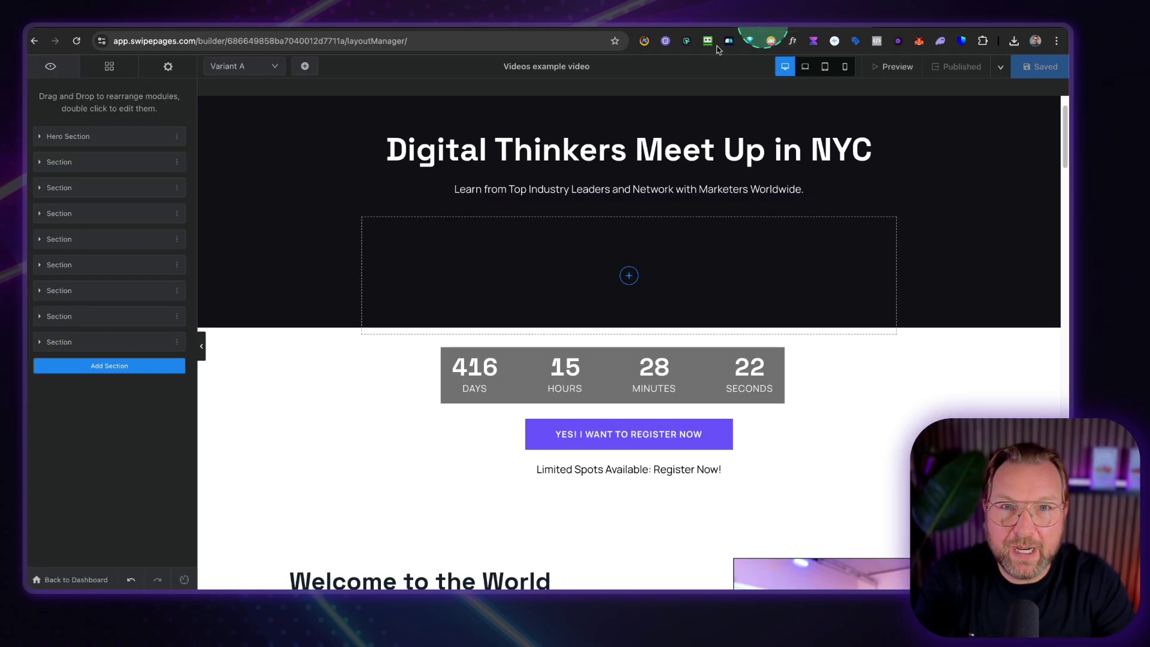
Add an HTML Code element to the hero column and paste the video iframe code into it
left_click(629, 277)
scroll(90, 300, "down", 5)
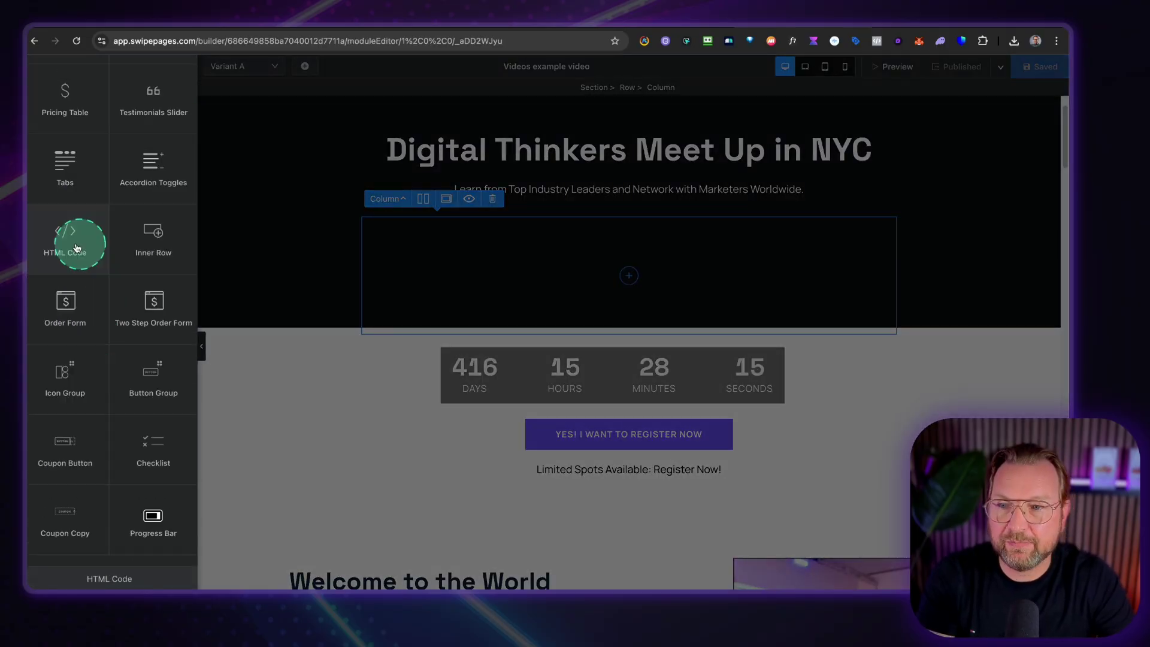
left_click(76, 247)
left_click(103, 216)
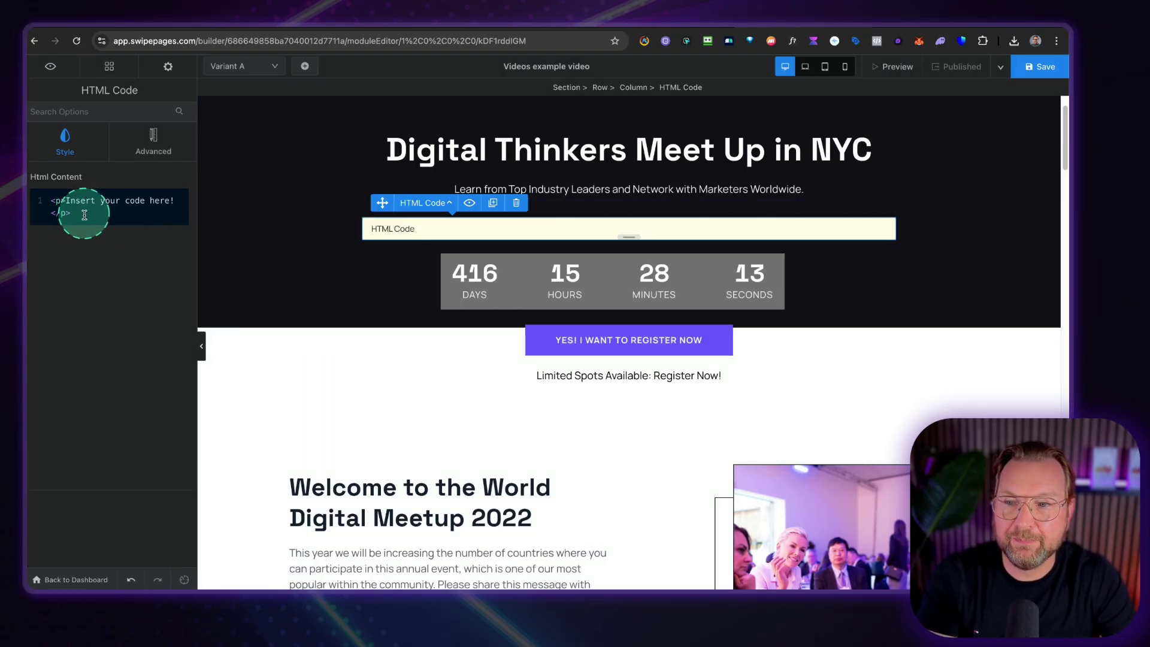
key("super+v")
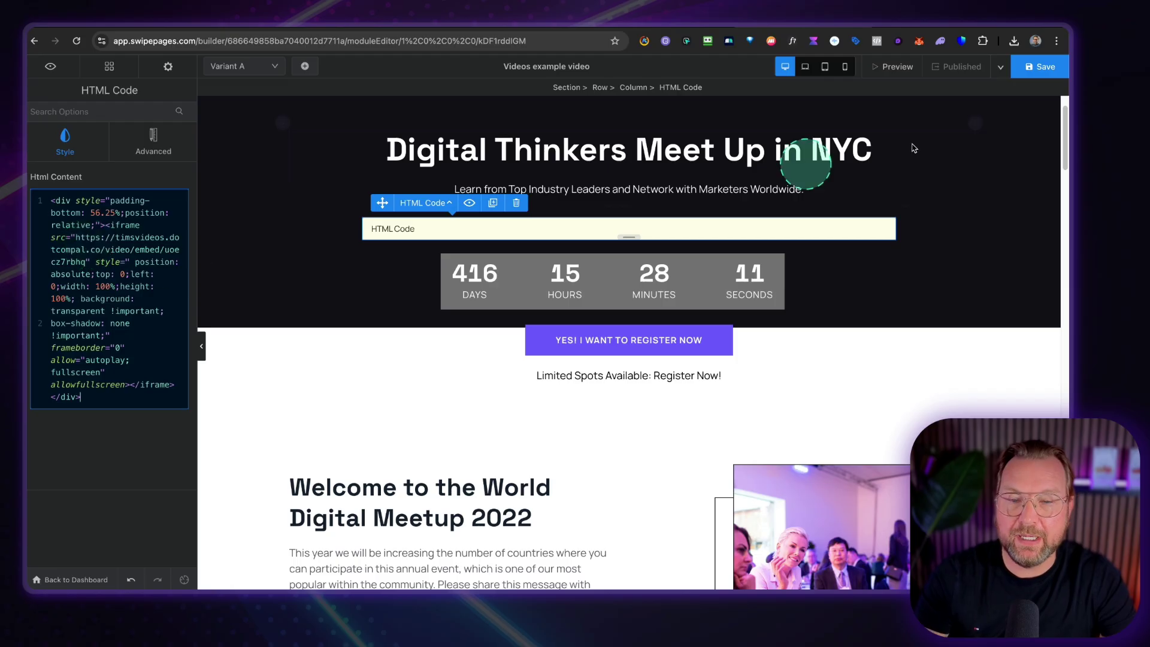
Save and publish the landing page, then view the live page
left_click(1039, 66)
left_click(998, 95)
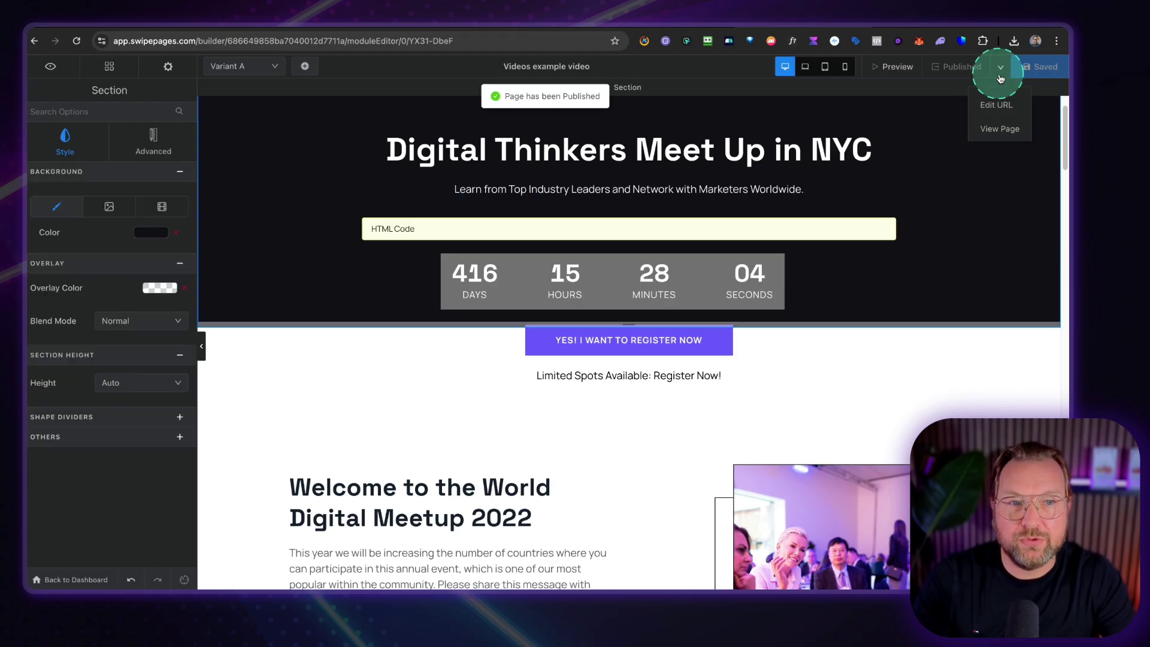
left_click(997, 128)
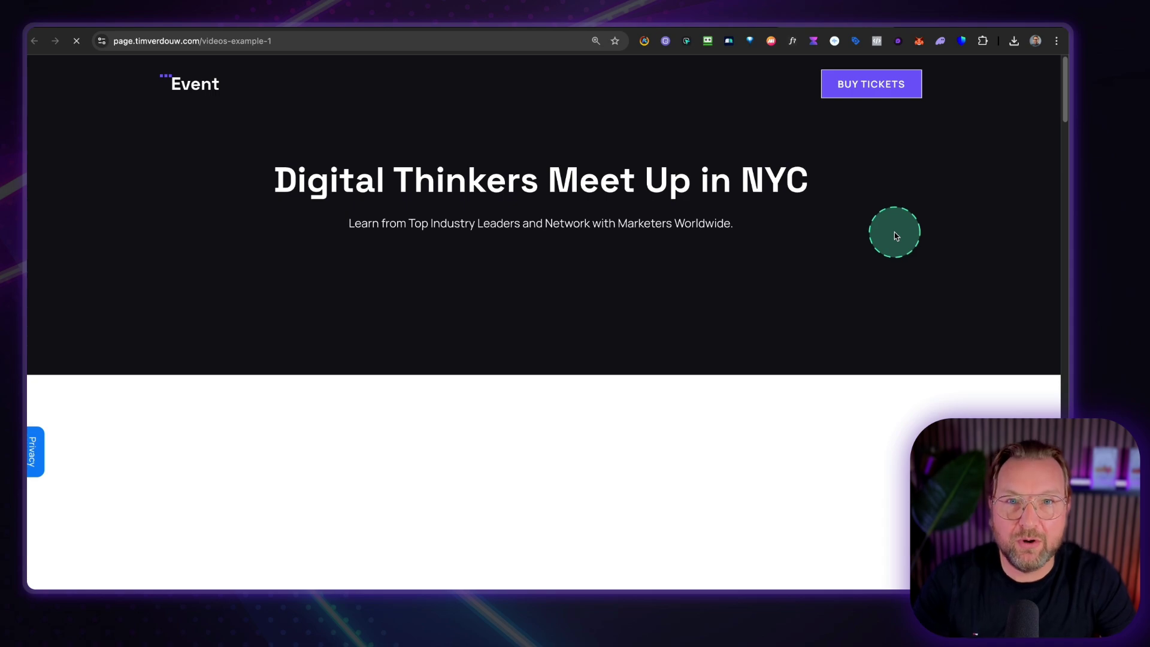
Play, pause, resume and pause the embedded video on the live landing page
scroll(894, 236, "down", 3)
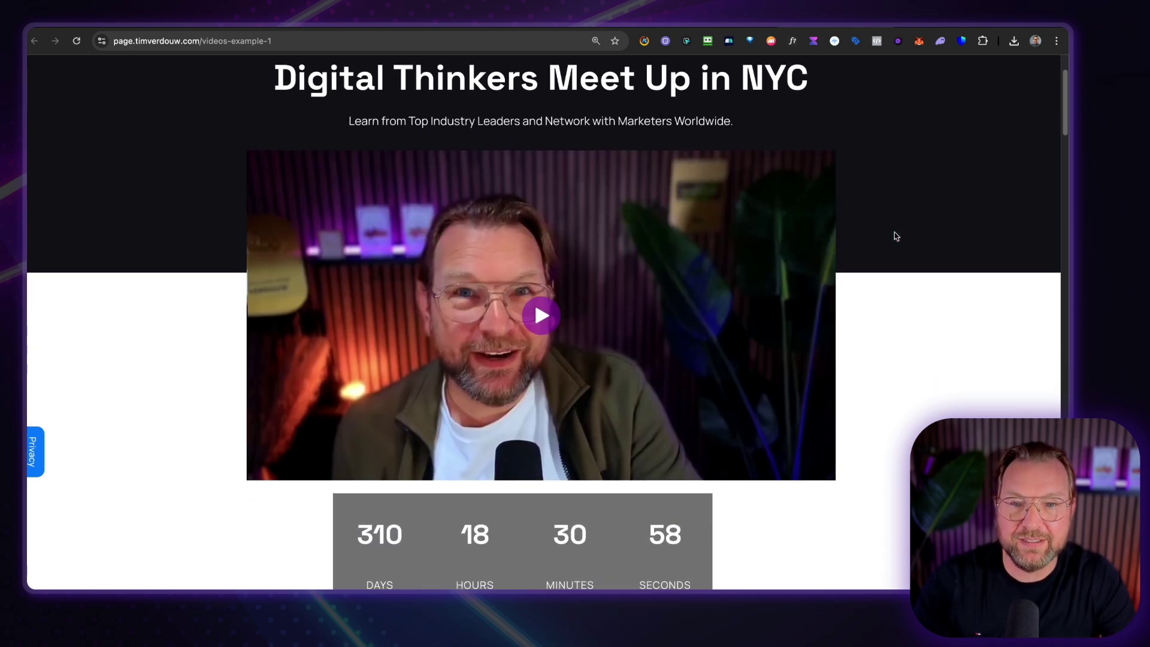
left_click(540, 316)
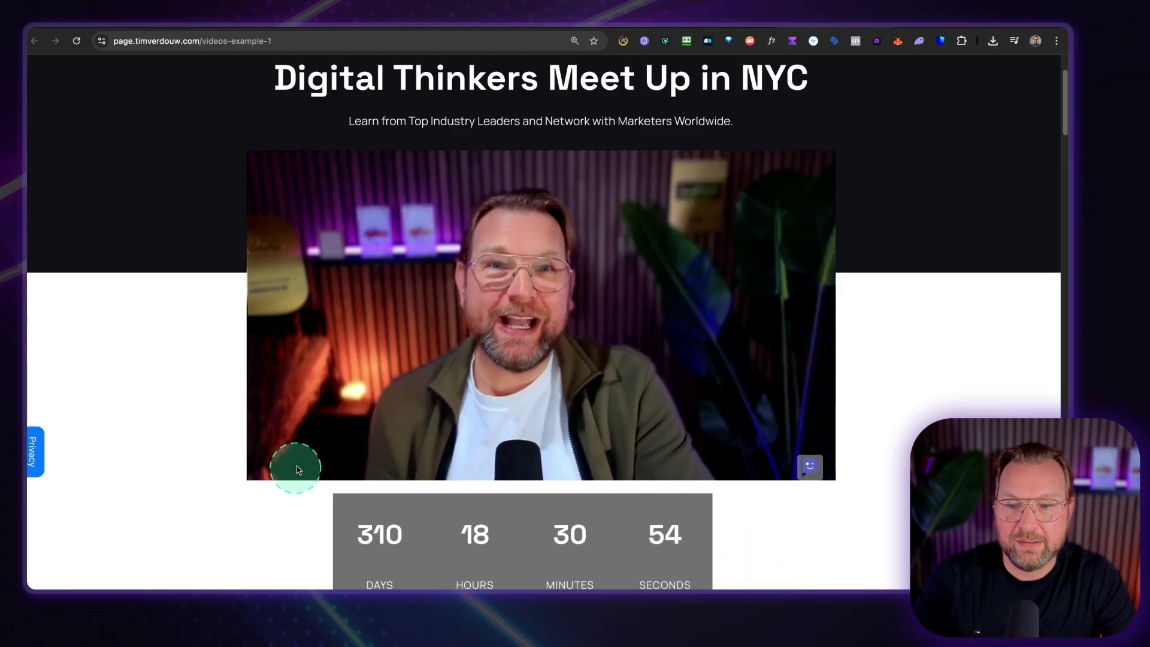
left_click(346, 390)
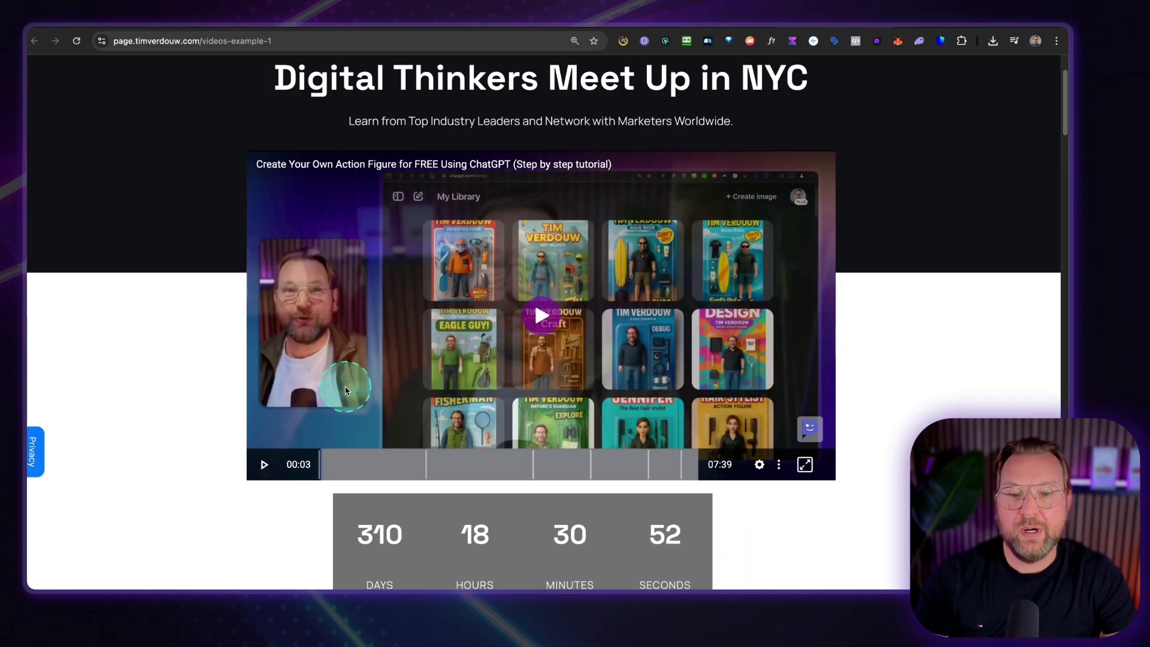
left_click(538, 322)
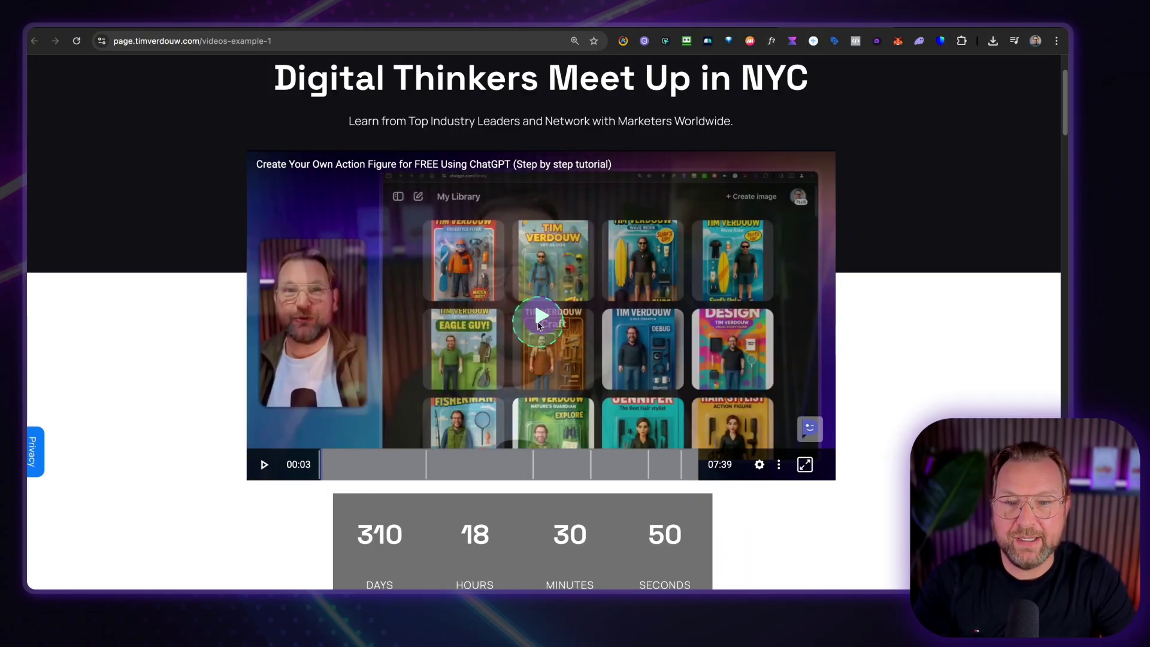
left_click(403, 340)
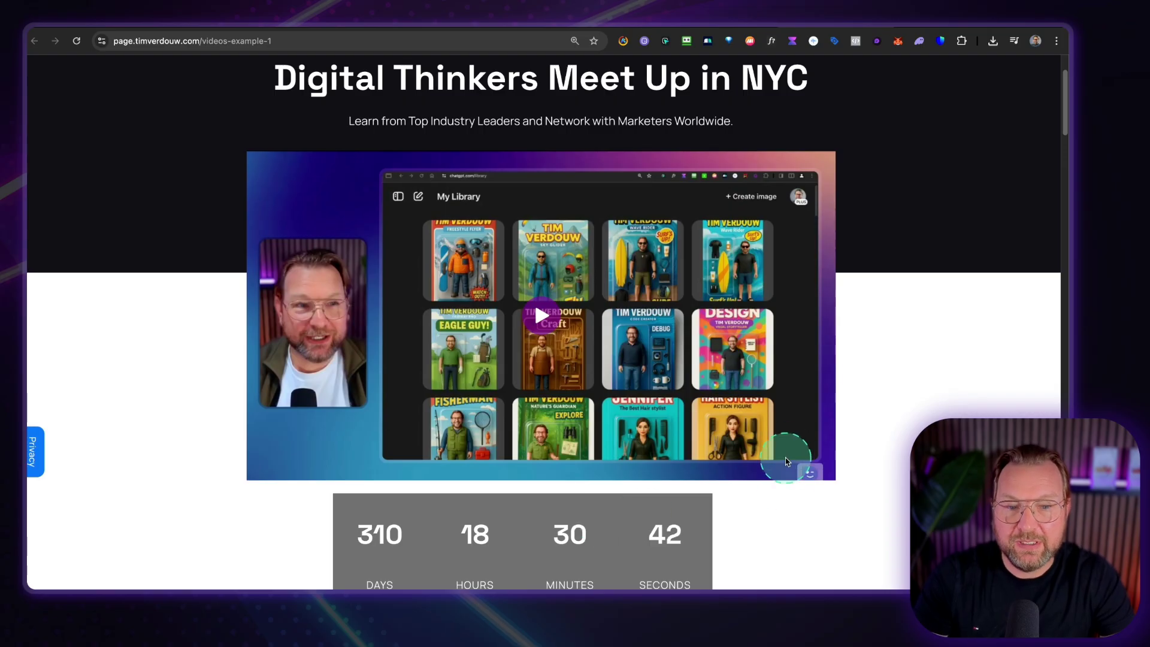
Jump to Chapter 5 from the chapter list, then to Chapter 3, and pause
left_click(782, 466)
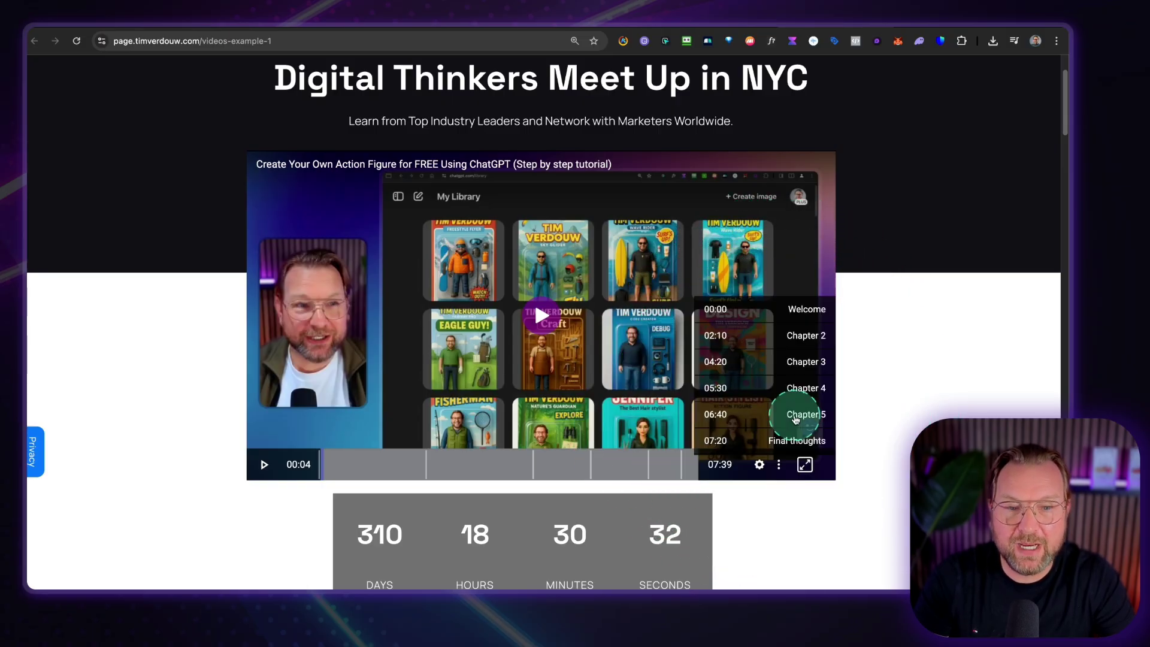
left_click(797, 414)
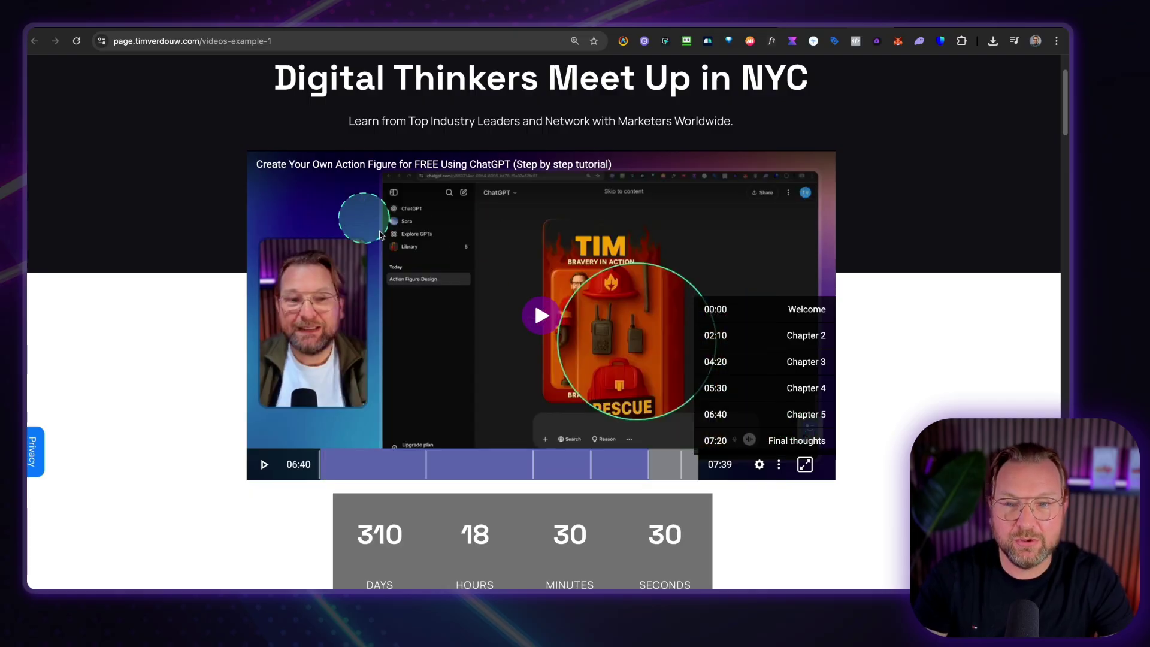
left_click(543, 317)
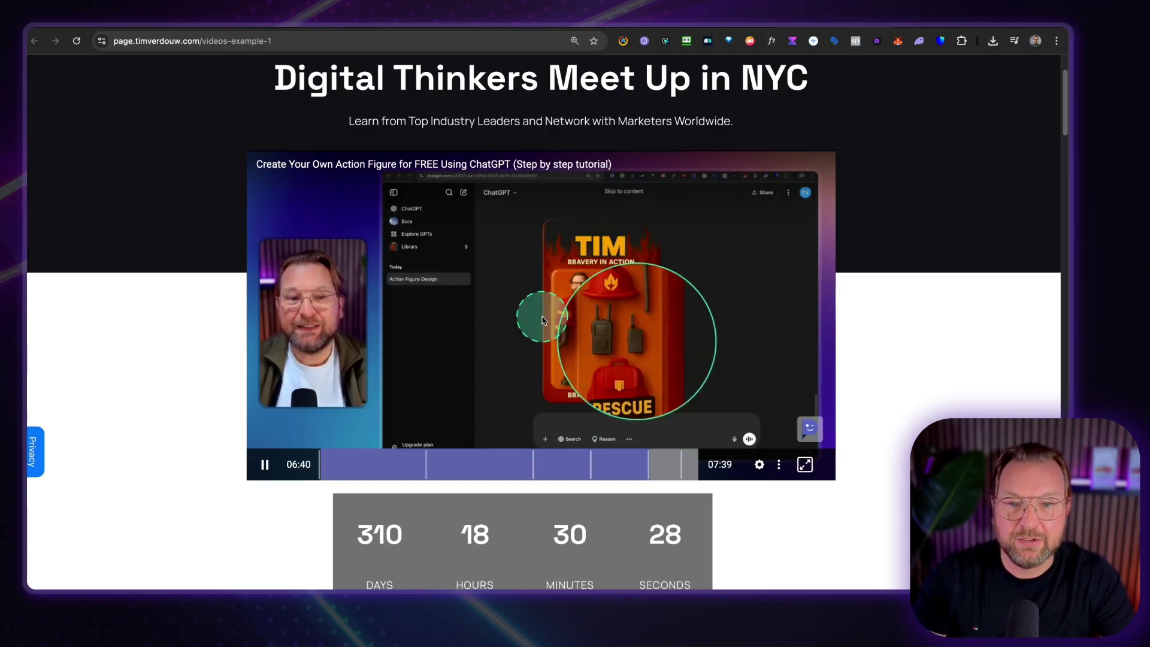
left_click(759, 465)
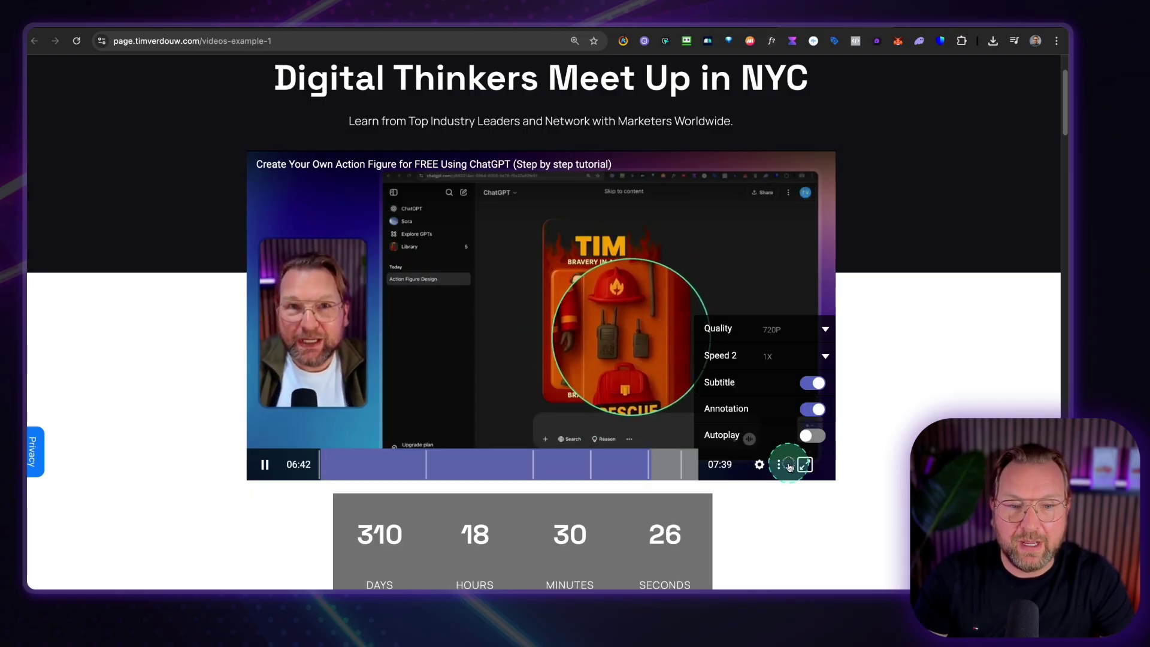
left_click(779, 465)
left_click(807, 361)
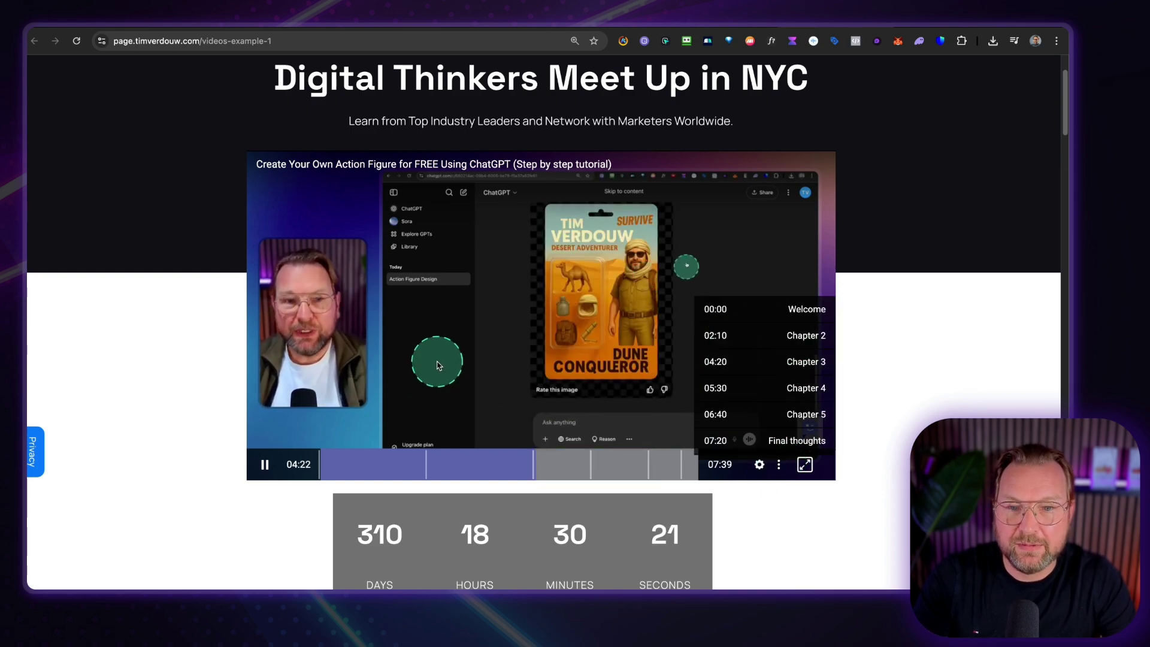
left_click(534, 299)
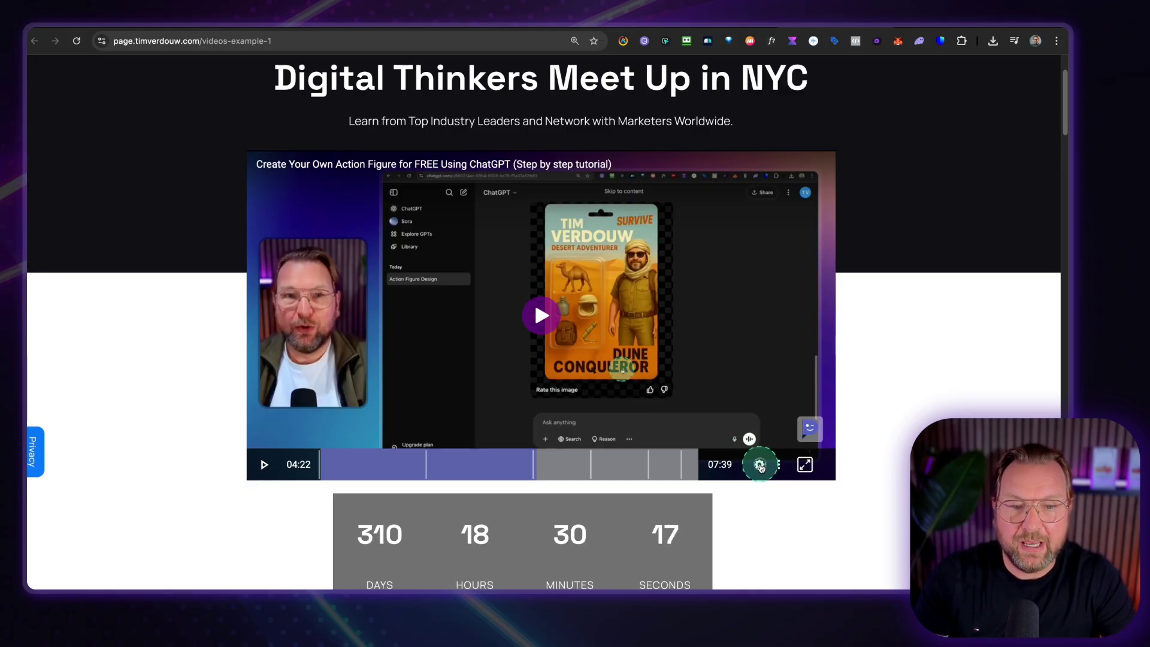
Show the player's Quality and Speed options from the gear settings
left_click(760, 465)
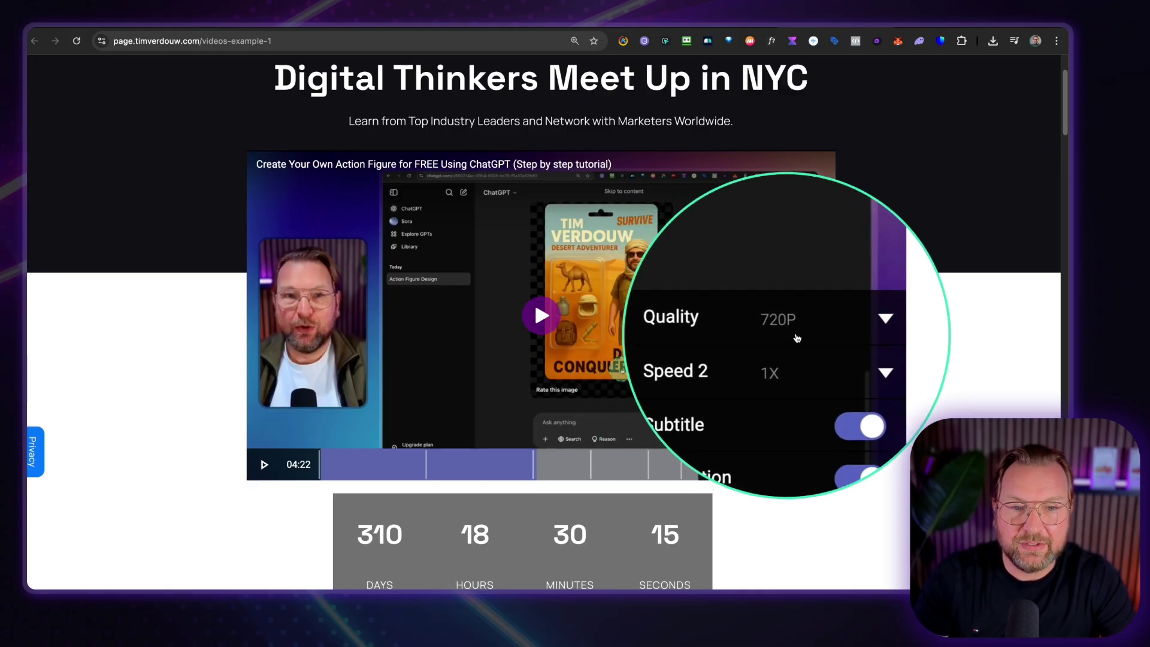
left_click(749, 305)
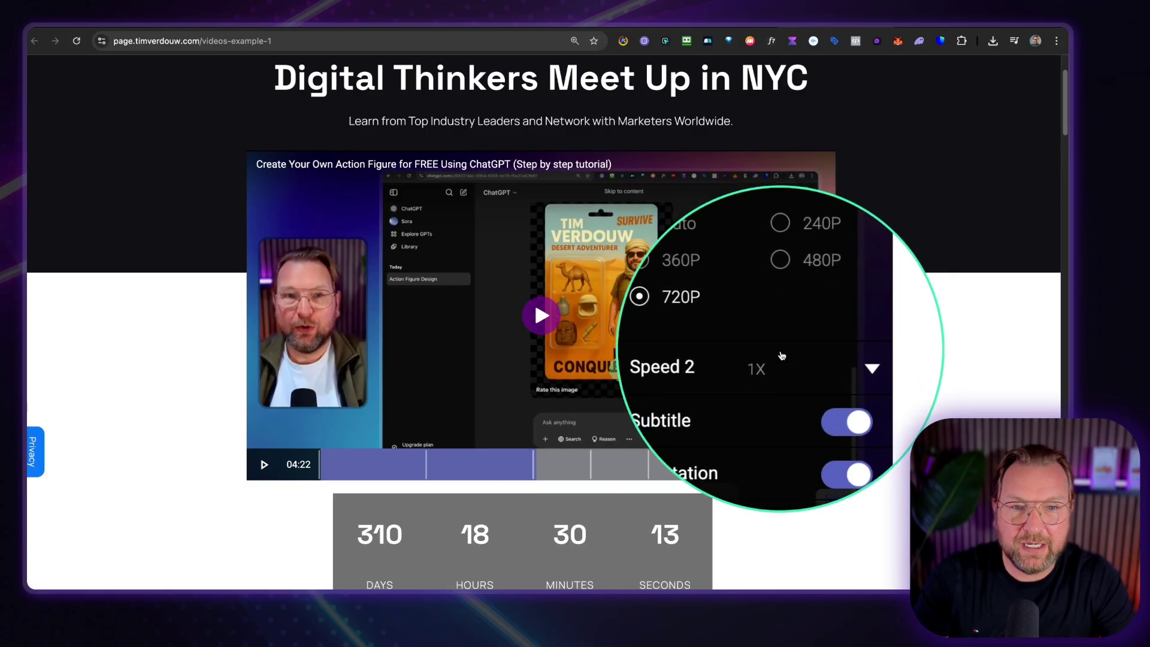
left_click(771, 360)
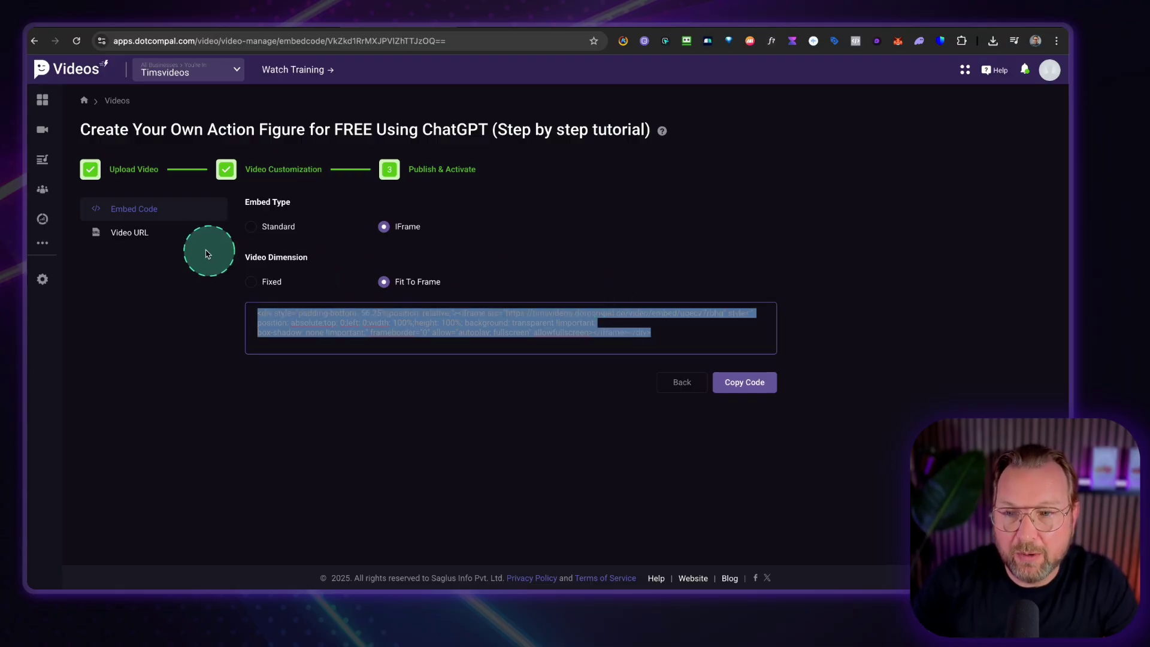
Open the Video URL settings and keep Timsvideos as the selected business
left_click(123, 235)
left_click(187, 353)
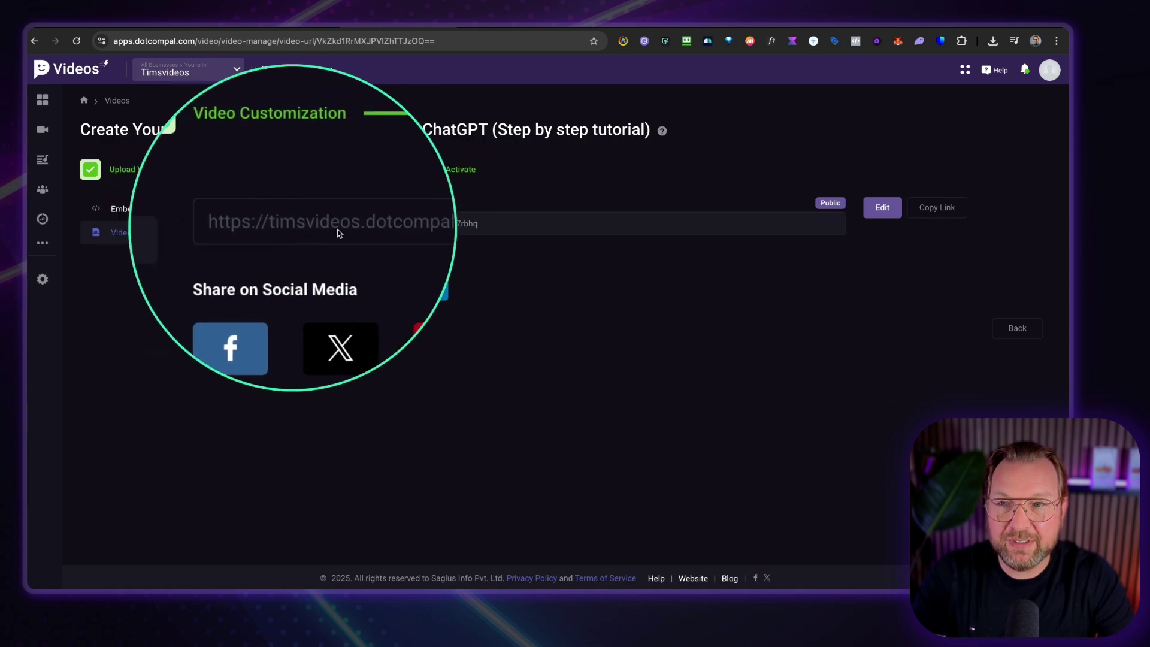
left_click(239, 71)
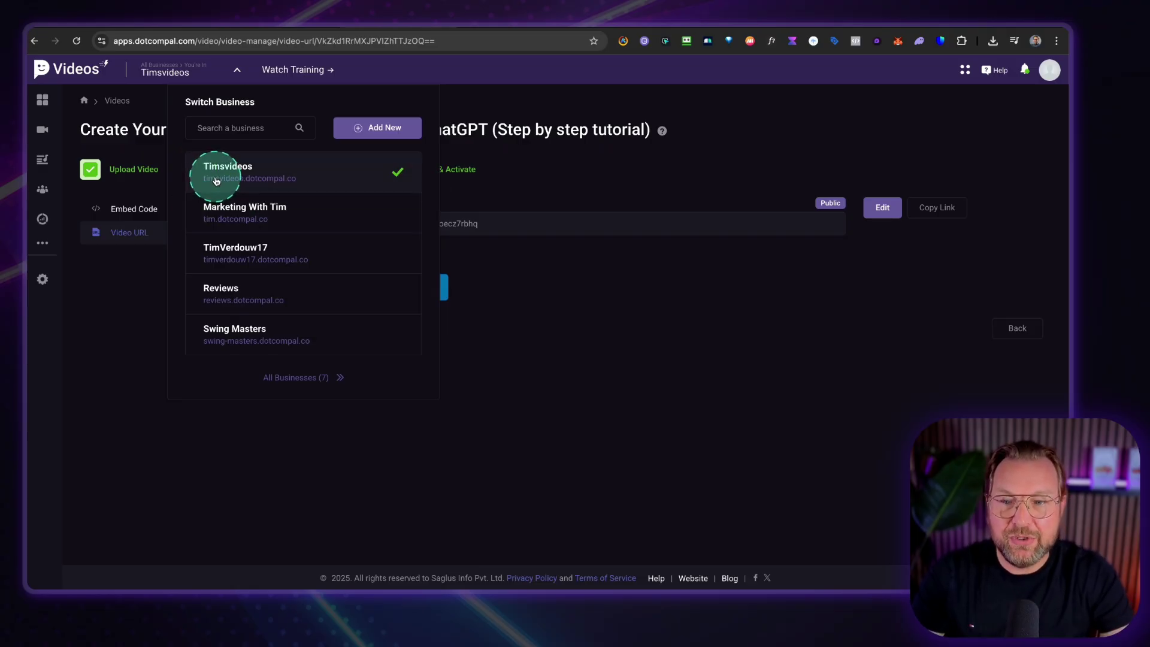
left_click(563, 398)
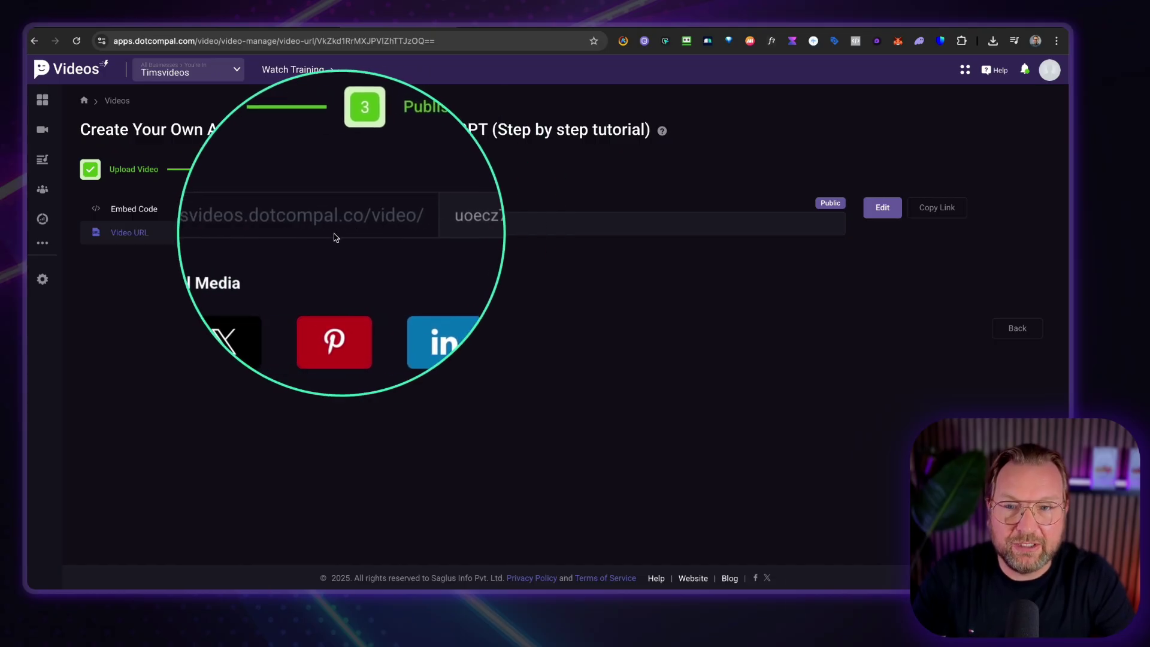
Change the video's URL slug to my-video and save it
left_click(887, 214)
left_click(511, 213)
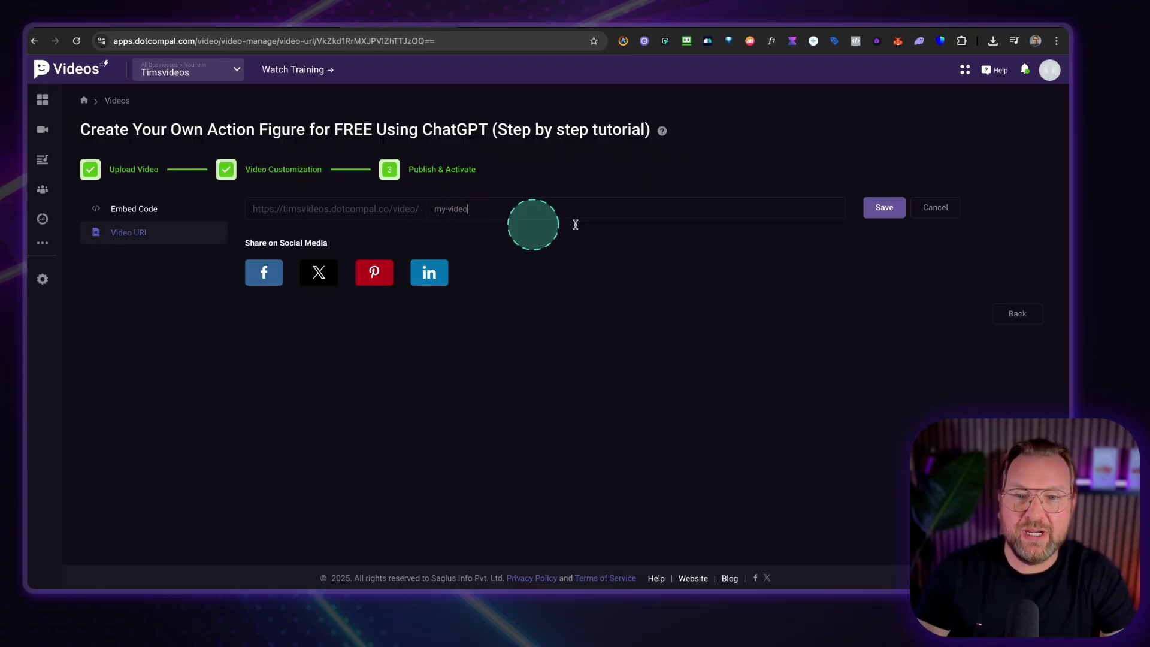
left_click(881, 208)
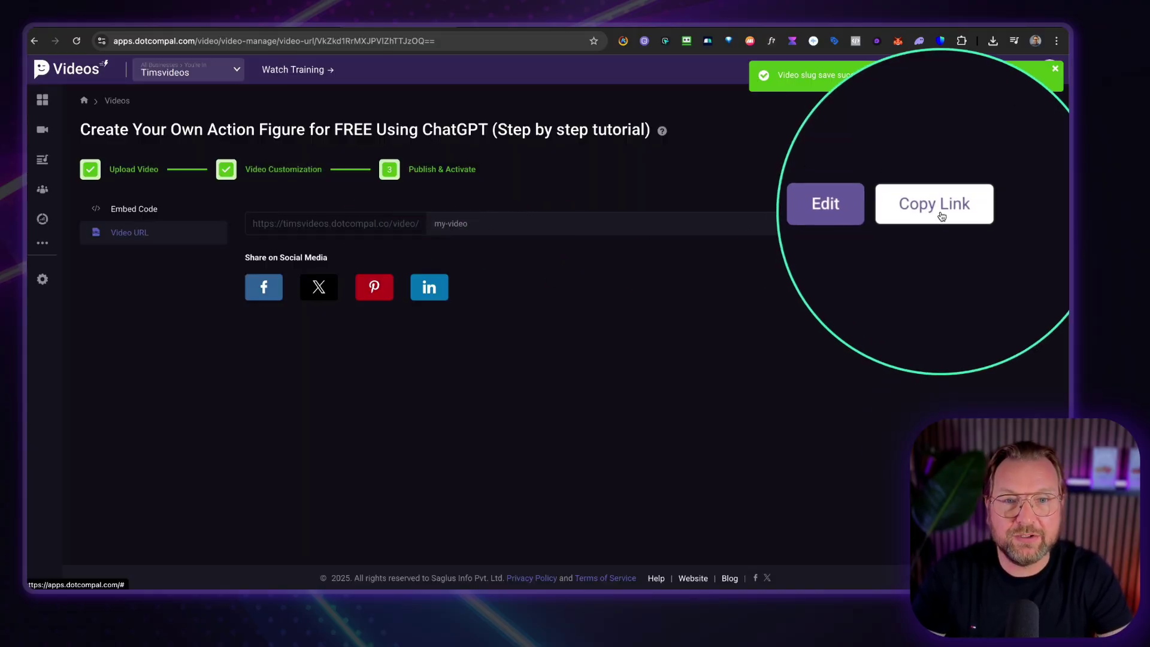
Load the copied my-video link in a new browser tab
key("super+t")
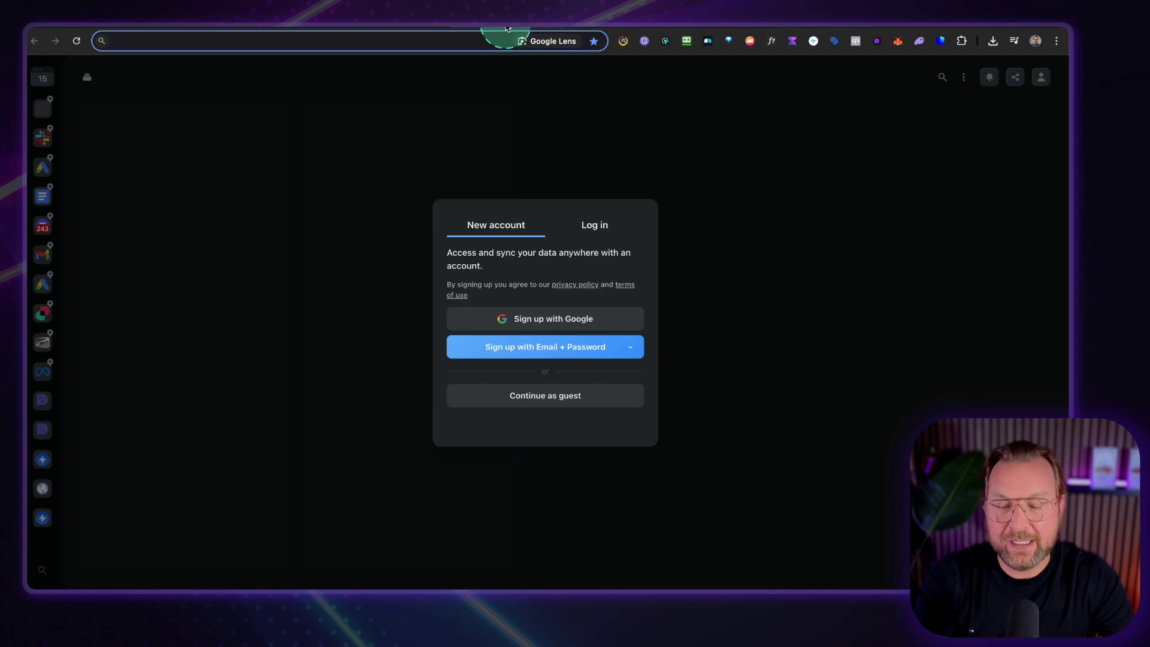
type("https://timsvideos.dotcompal.co/video/my-video")
key("Return")
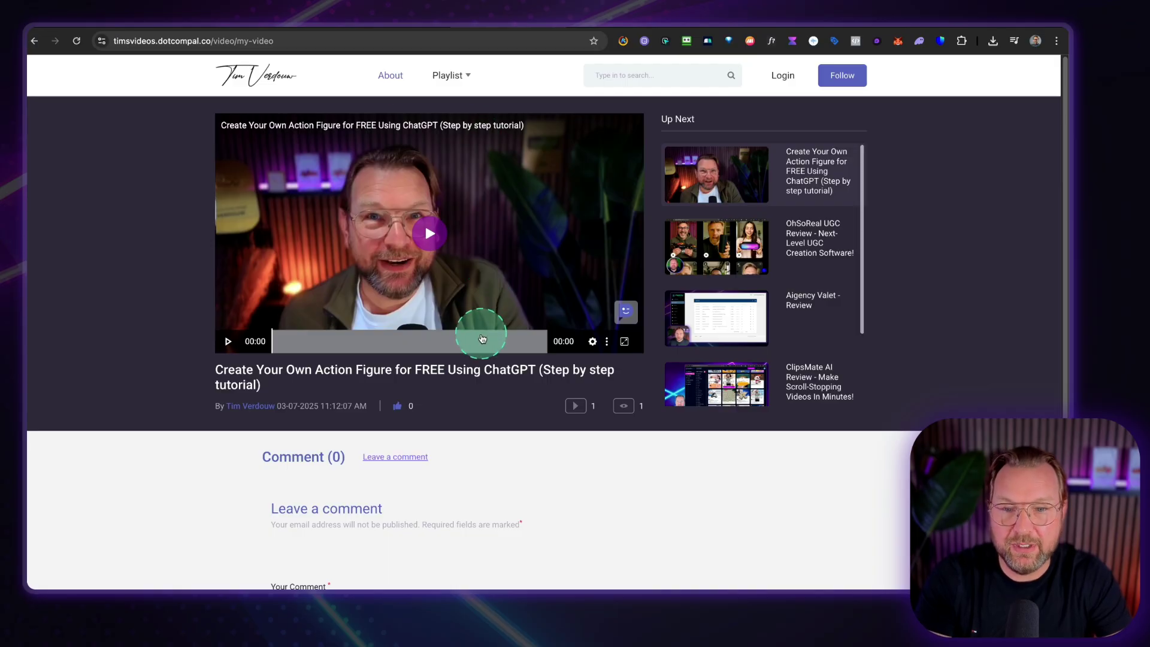
Scroll through the public video page and show the channel's Playlist dropdown
scroll(483, 338, "down", 3)
scroll(483, 339, "down", 3)
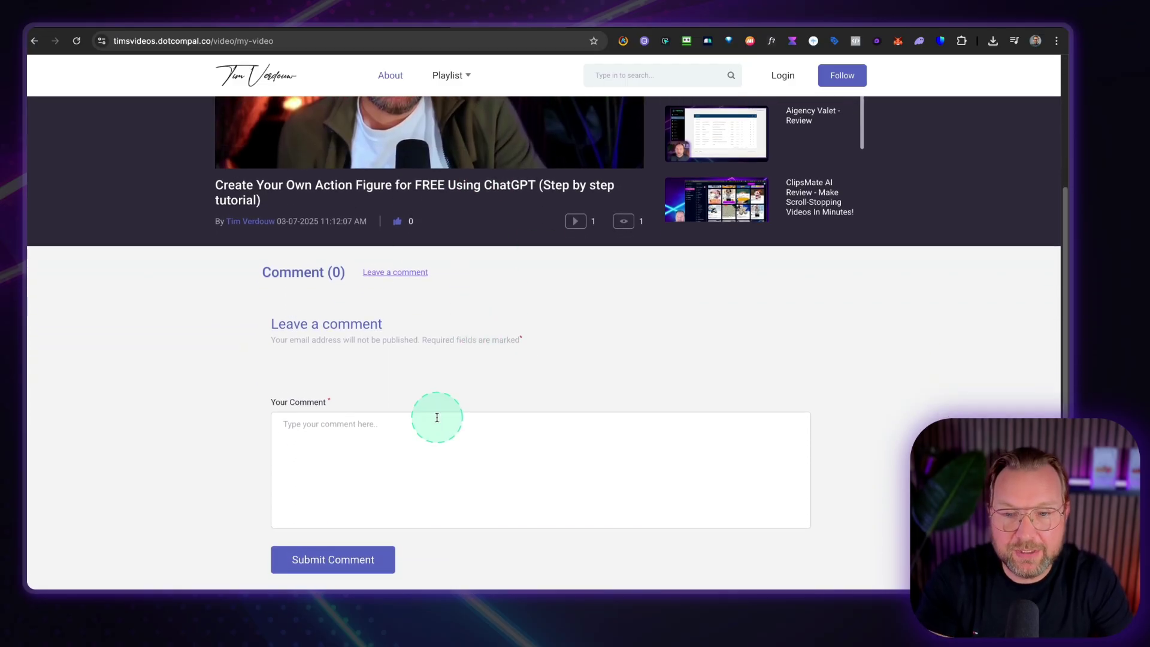
scroll(437, 418, "down", 1)
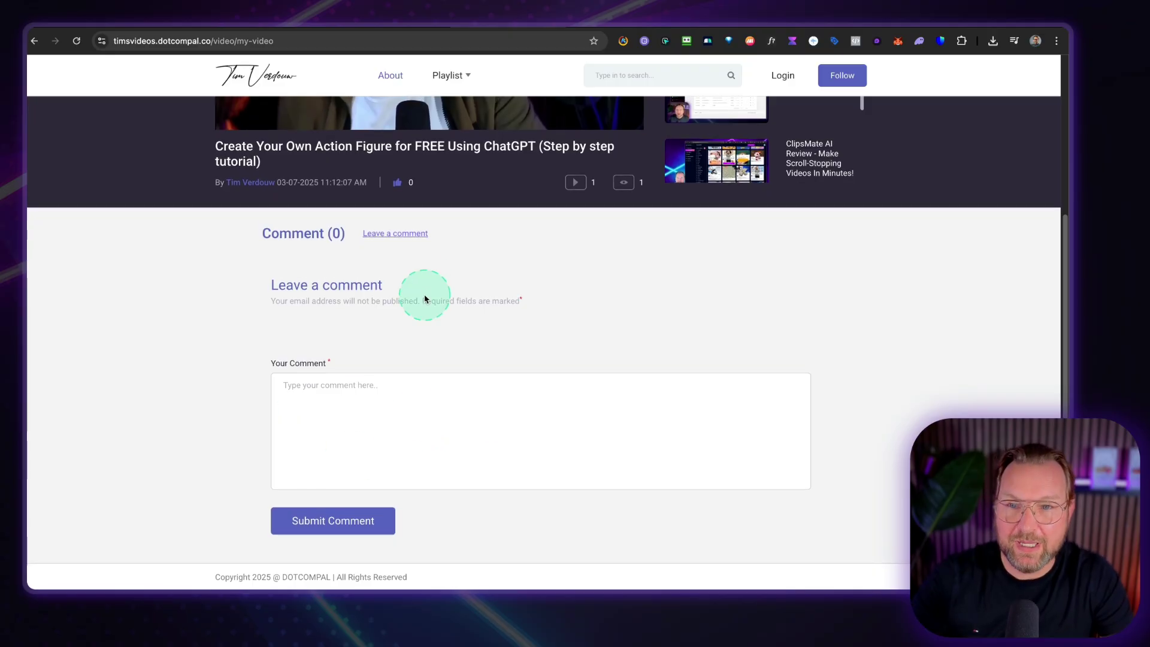
scroll(426, 300, "up", 5)
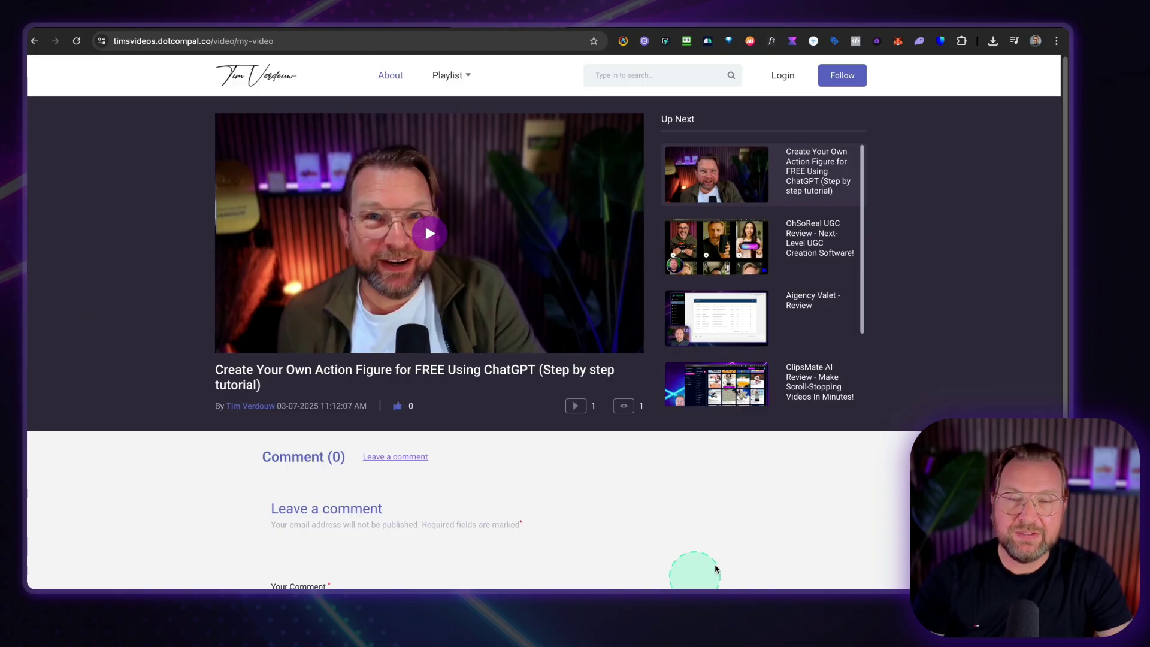
left_click(450, 76)
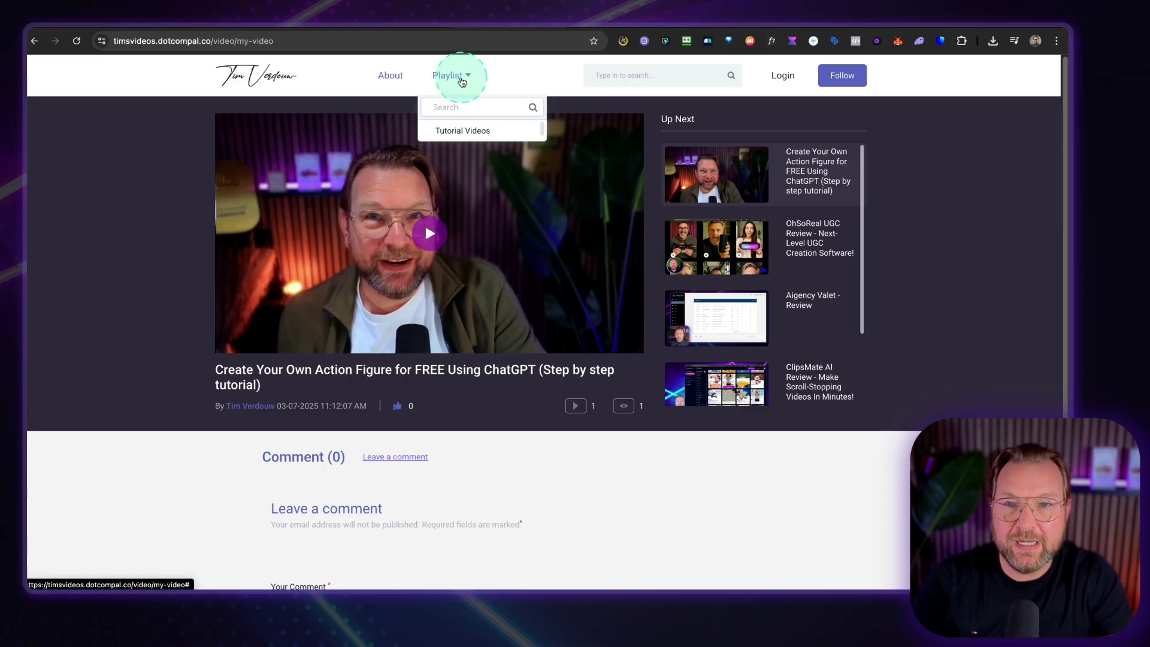